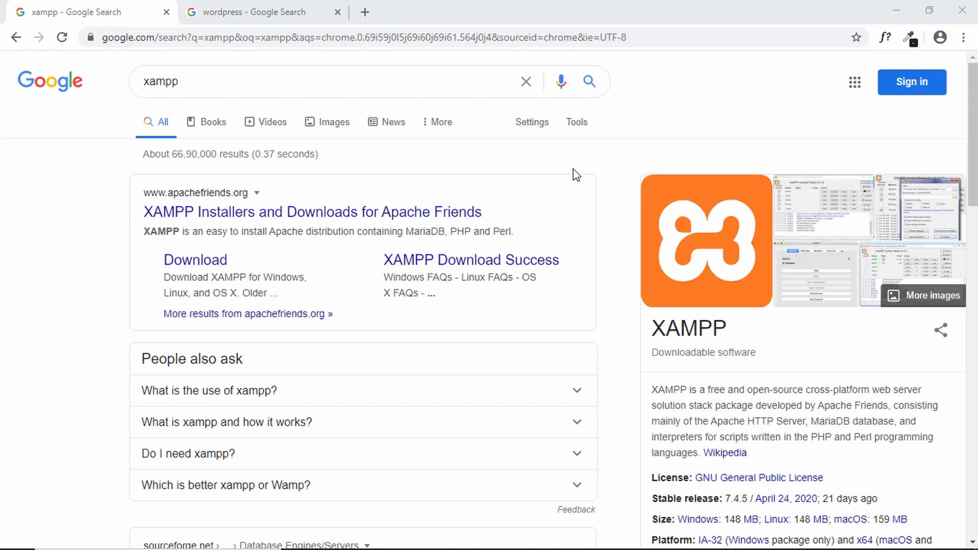
Step: Scroll the Google results for xampp to find the apachefriends.org Installers and Downloads result
scroll(573, 174, down, 10)
scroll(573, 175, up, 10)
scroll(574, 174, down, 2)
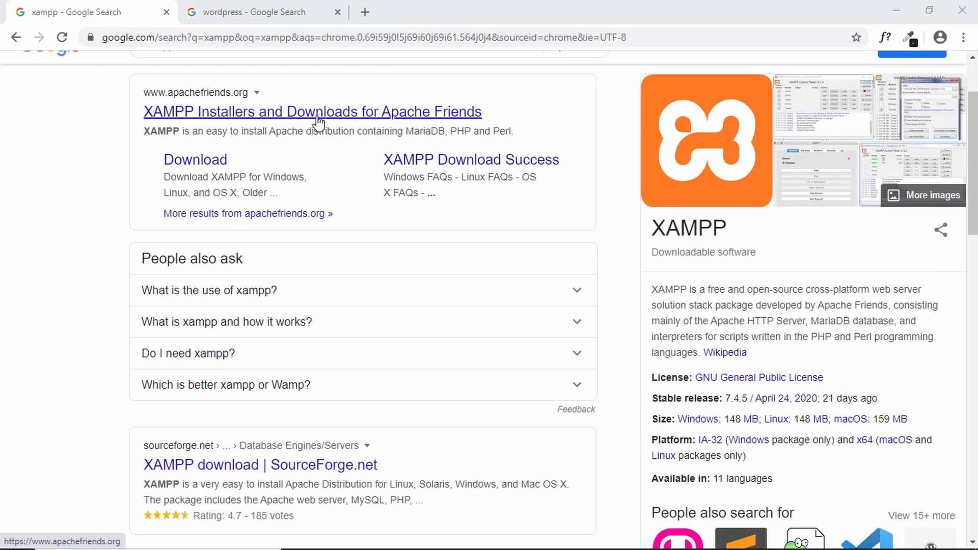
Step: Open the Apache Friends XAMPP site and download XAMPP 7.4.6 for Windows
click(288, 116)
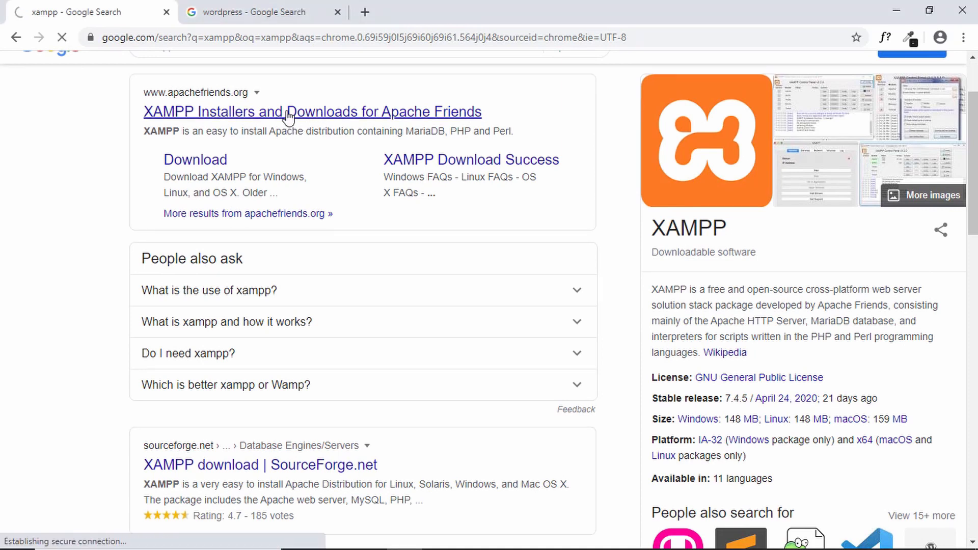
scroll(383, 209, down, 4)
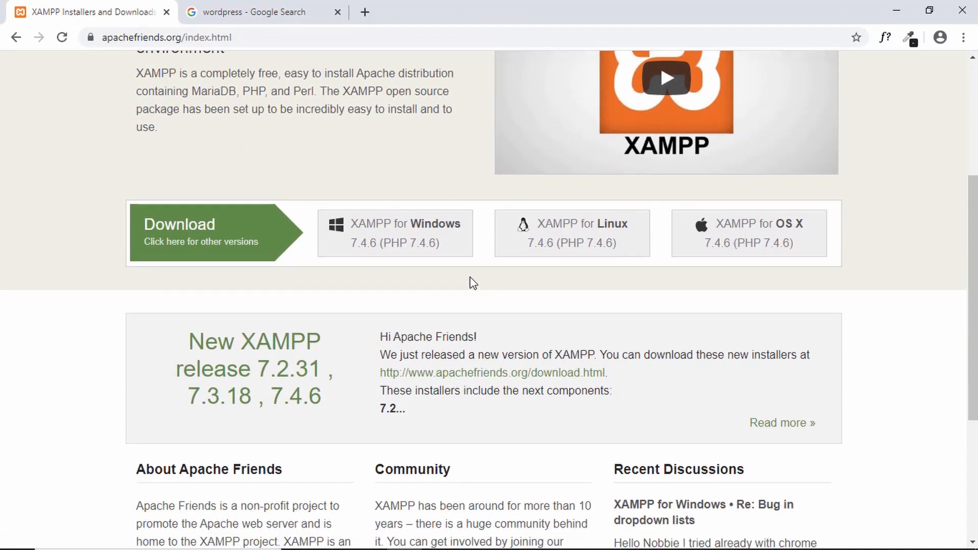
click(408, 240)
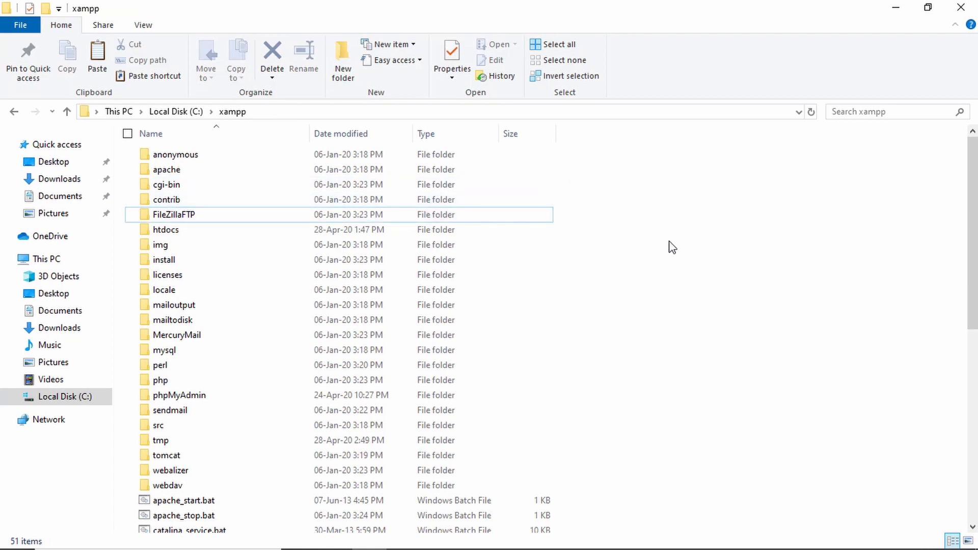
Step: Run xampp_start.exe from C:\xampp to start Apache and MariaDB, then go back to Chrome
scroll(617, 233, down, 4)
scroll(621, 235, down, 5)
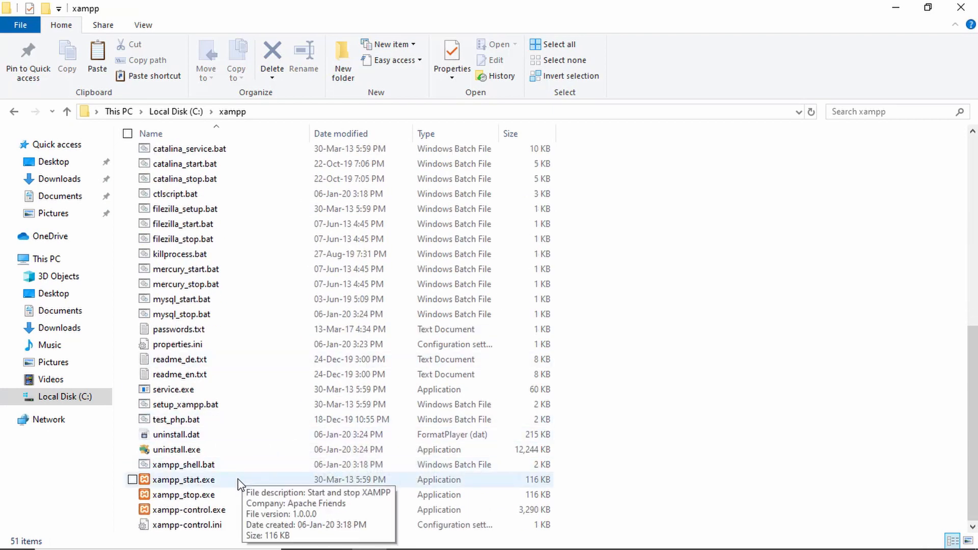
double_click(268, 480)
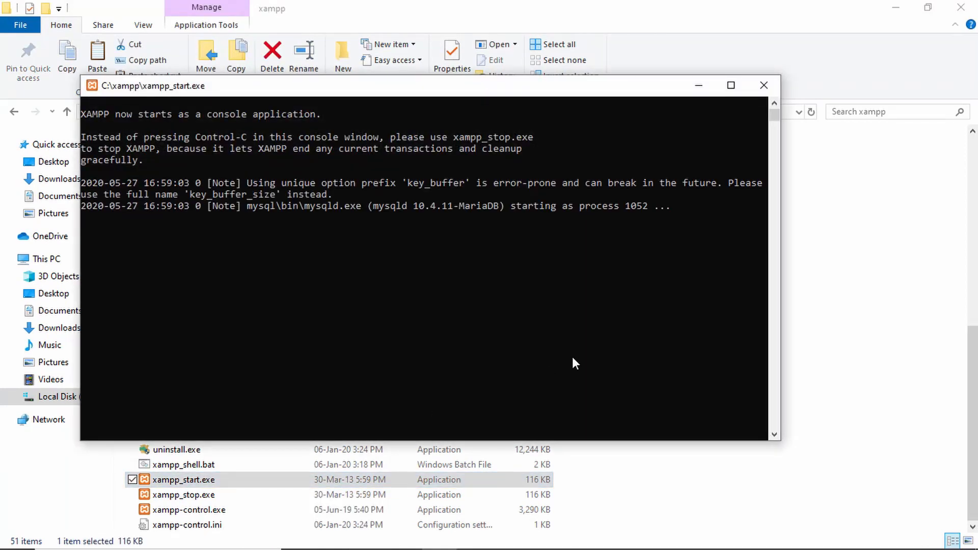
key(alt+Tab)
key(alt+Tab)
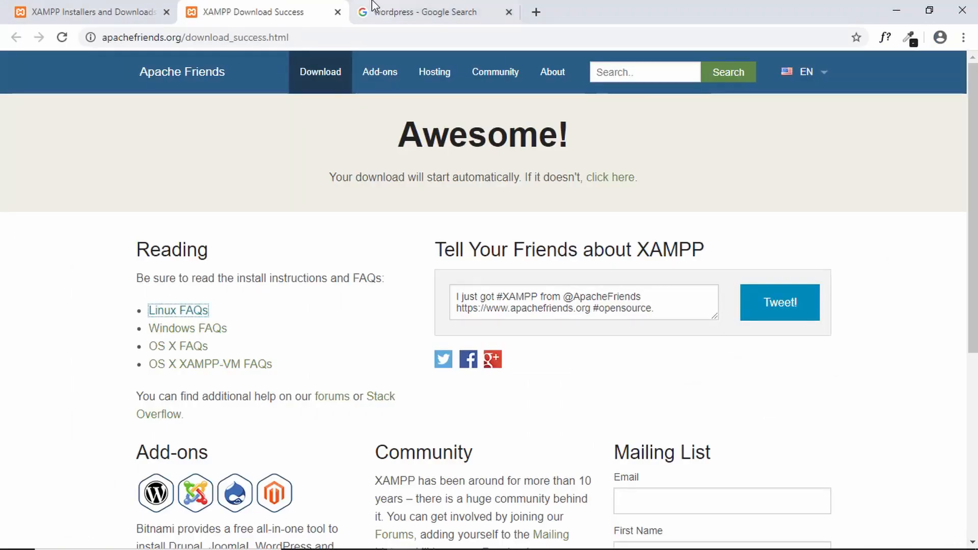
Step: Load localhost in a new tab to check the XAMPP Dashboard welcome page
click(536, 12)
text(localhost)
key(Return)
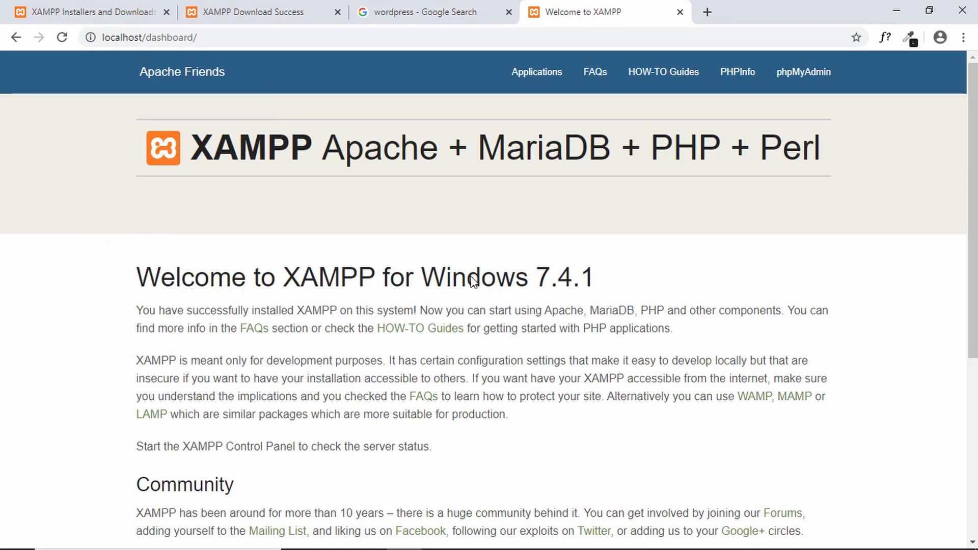
scroll(488, 269, down, 7)
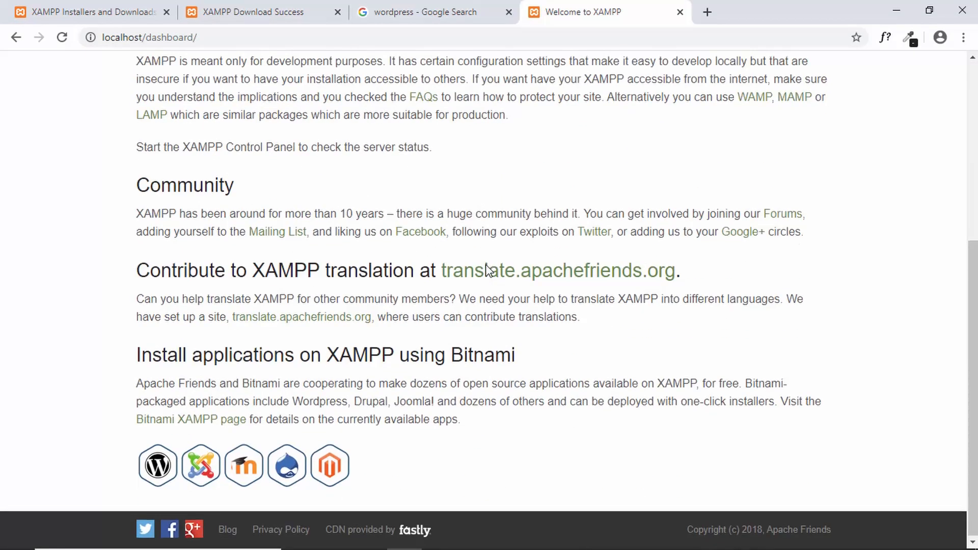
scroll(458, 255, up, 7)
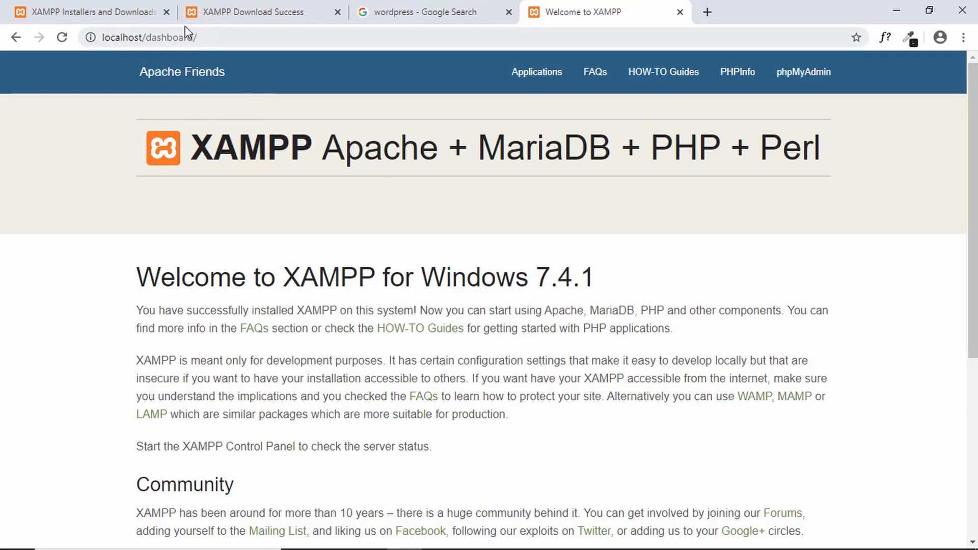
Step: Close the XAMPP Installers and XAMPP Download Success tabs
click(153, 15)
click(166, 11)
click(166, 11)
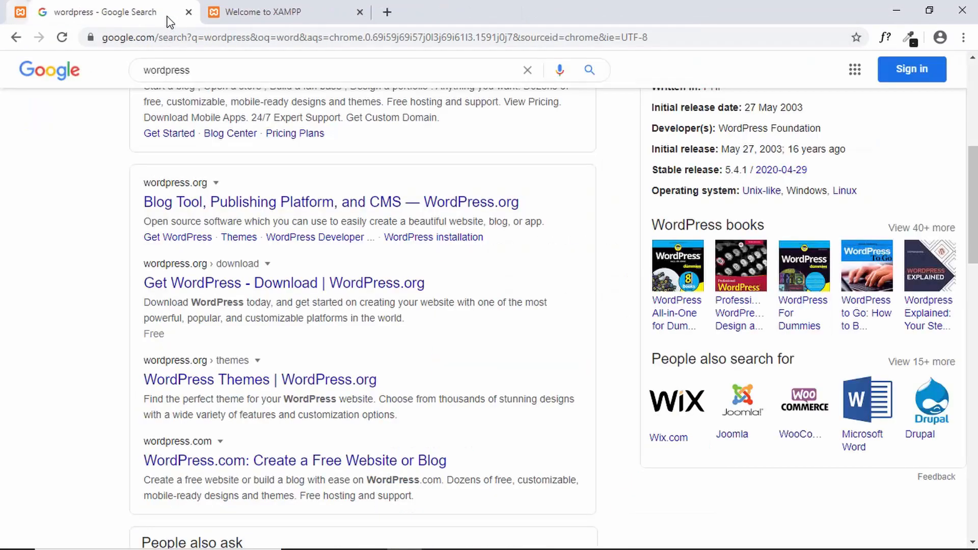
Step: Download wordpress-5.4.1.zip from WordPress.org, then switch to File Explorer
scroll(283, 172, up, 7)
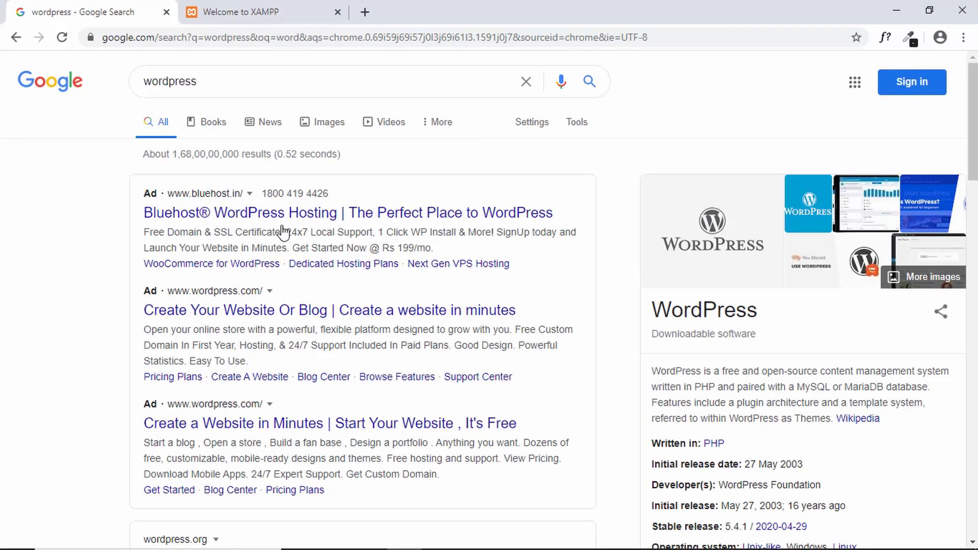
scroll(246, 323, down, 6)
scroll(248, 322, down, 2)
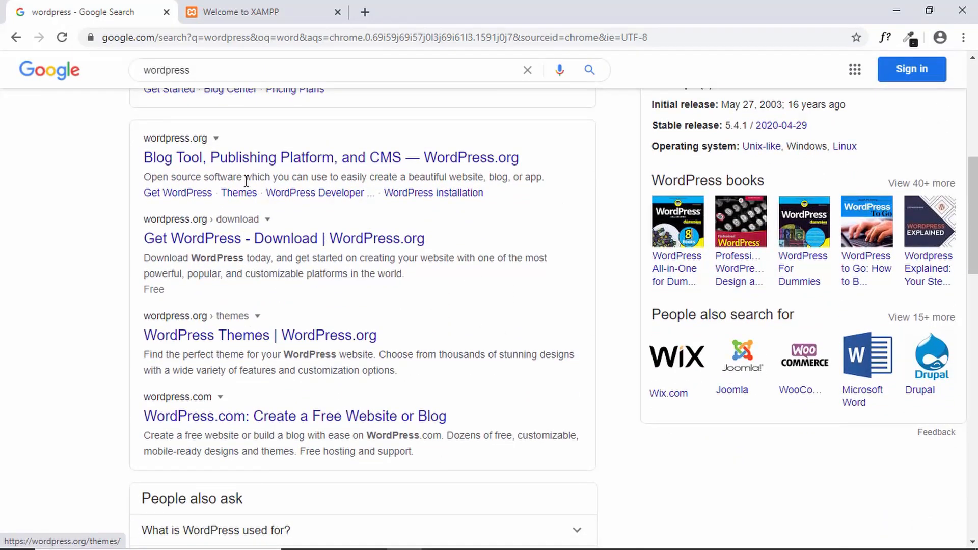
click(268, 159)
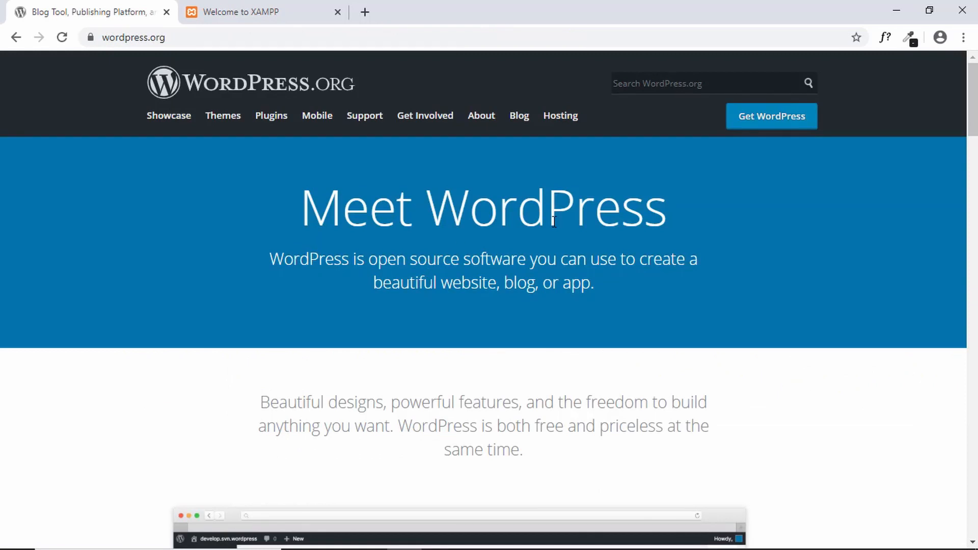
click(762, 122)
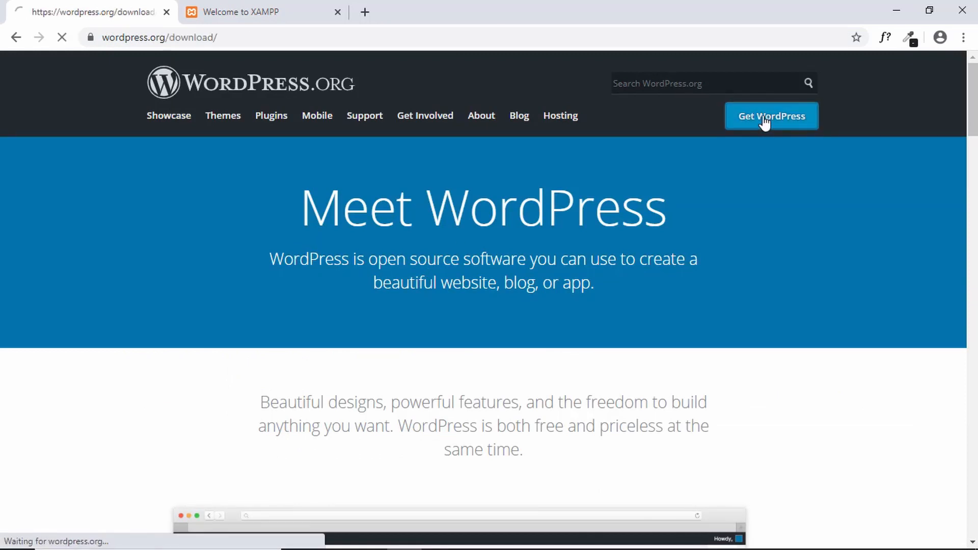
scroll(547, 274, down, 3)
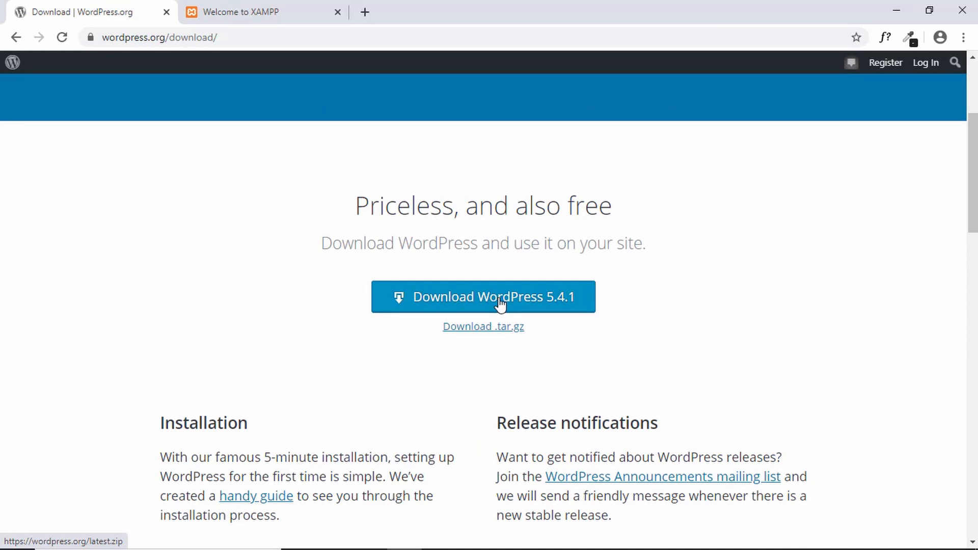
click(499, 304)
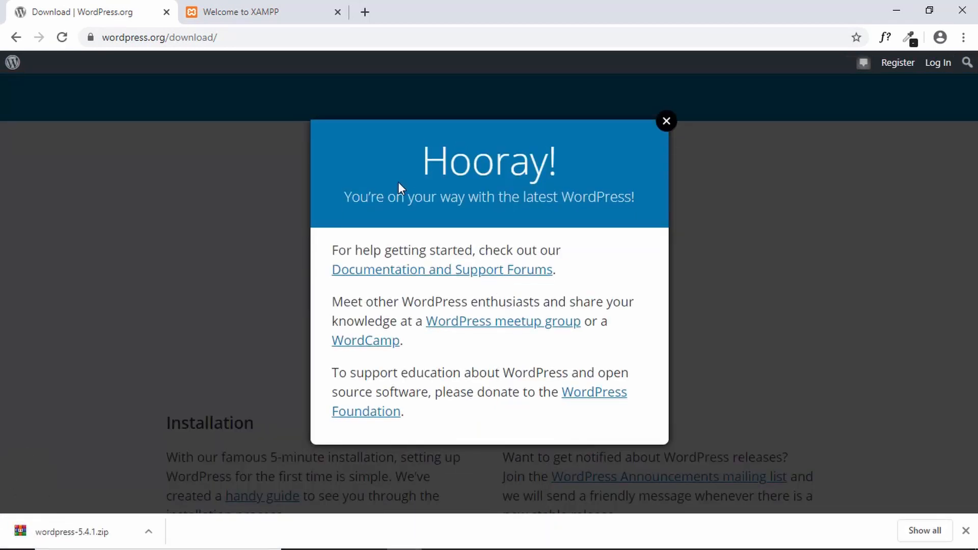
key(alt+Tab)
key(Tab)
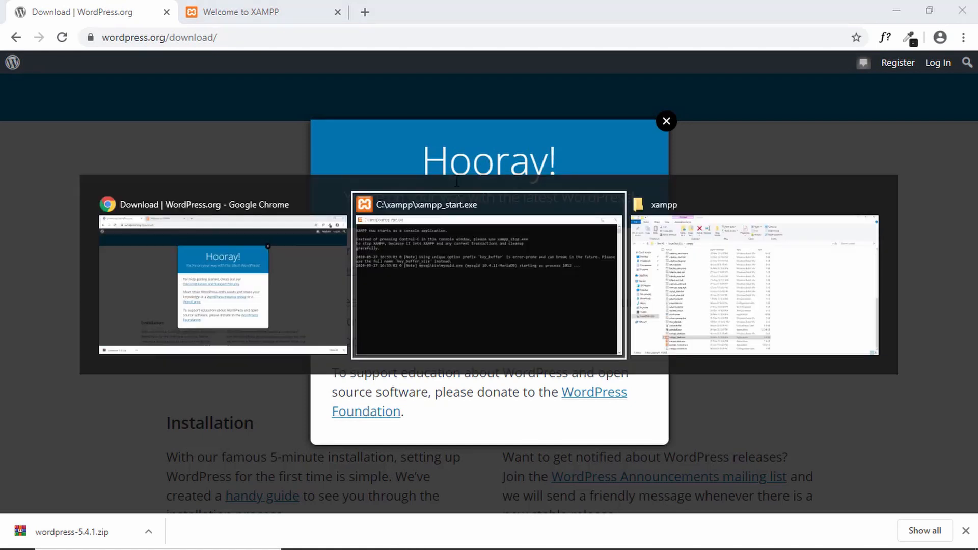
Step: Make a GTCoding folder in C:\xampp\htdocs and paste wordpress-5.4.1.zip into it
scroll(812, 346, up, 8)
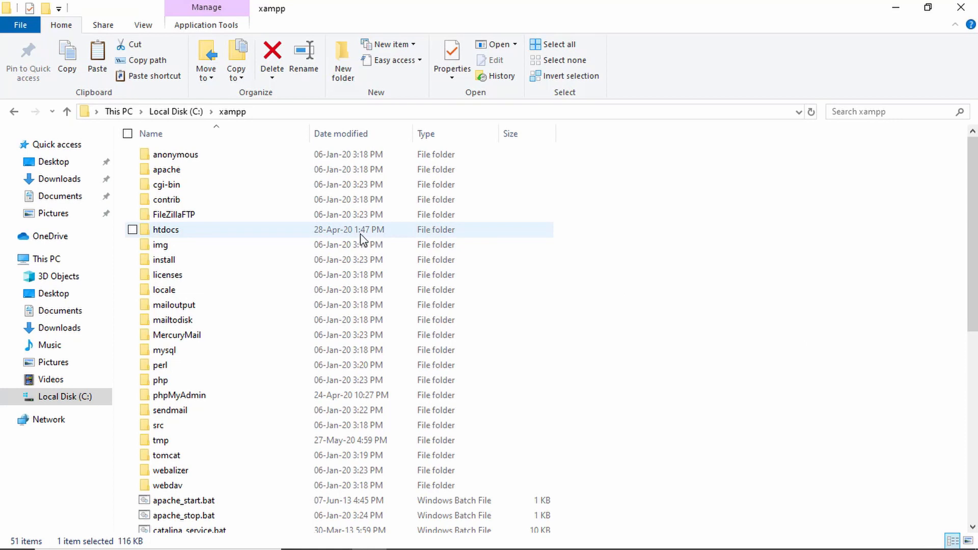
double_click(370, 235)
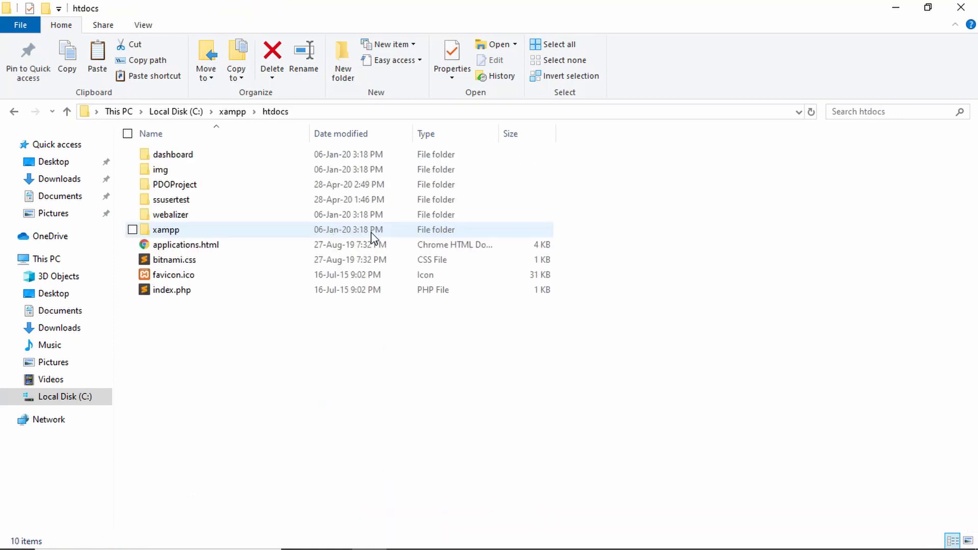
drag(597, 342, 608, 323)
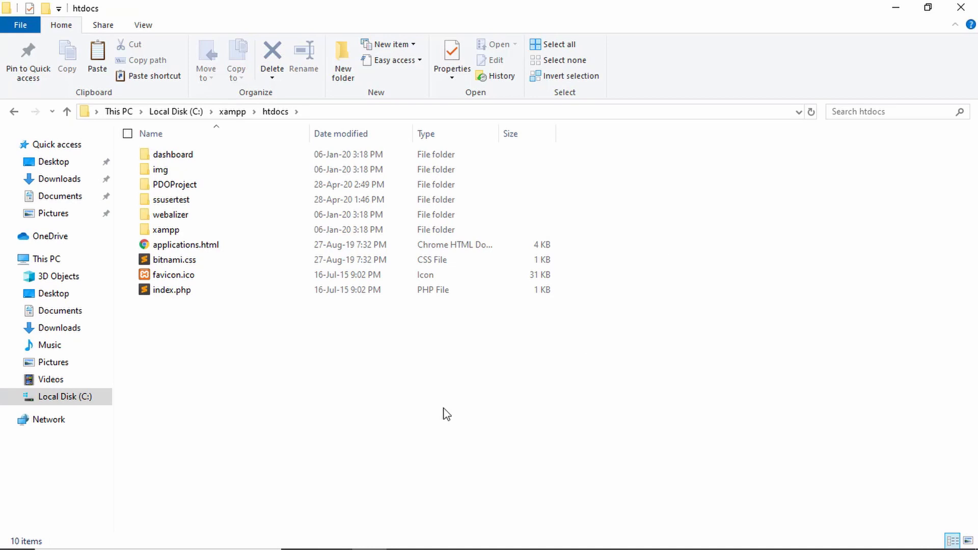
key(ctrl+shift+n)
text(GTCoding)
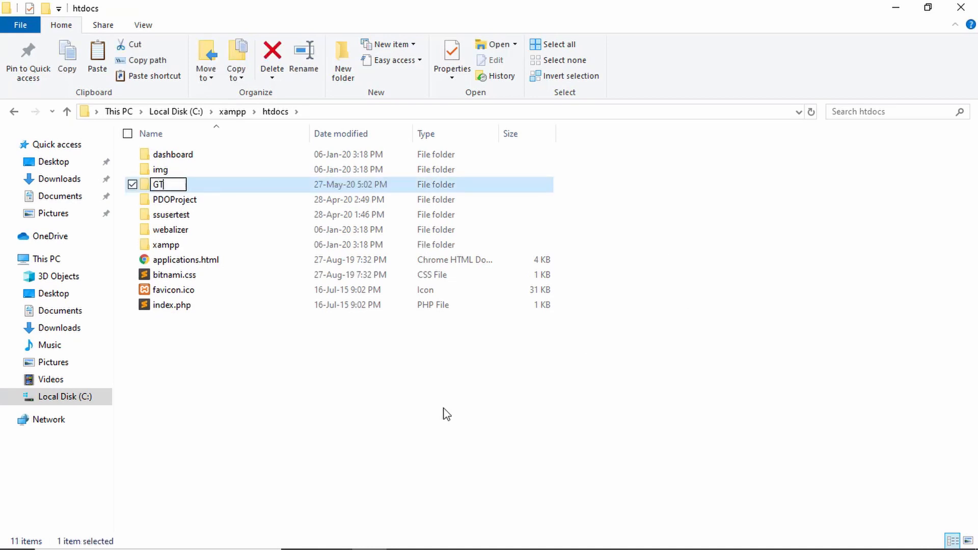
key(Return)
key(Return)
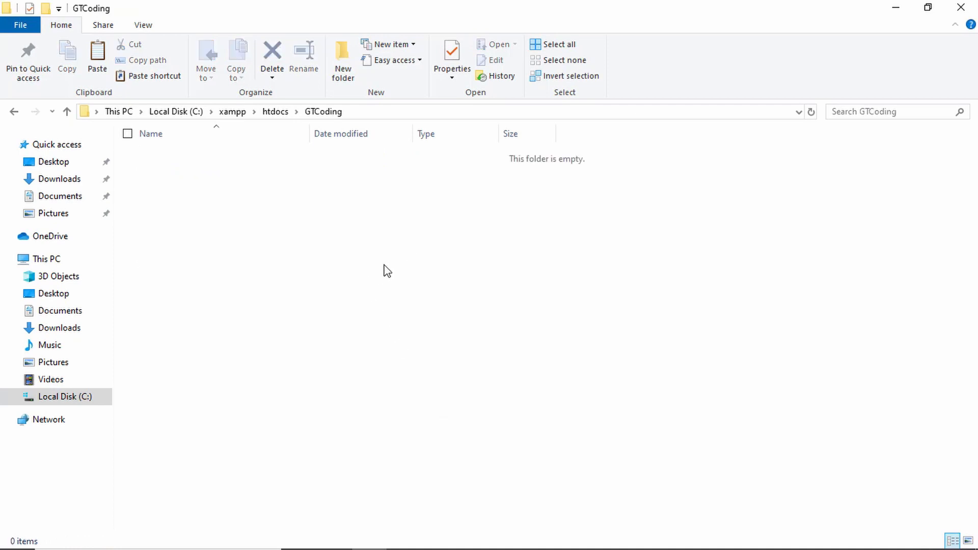
key(ctrl+v)
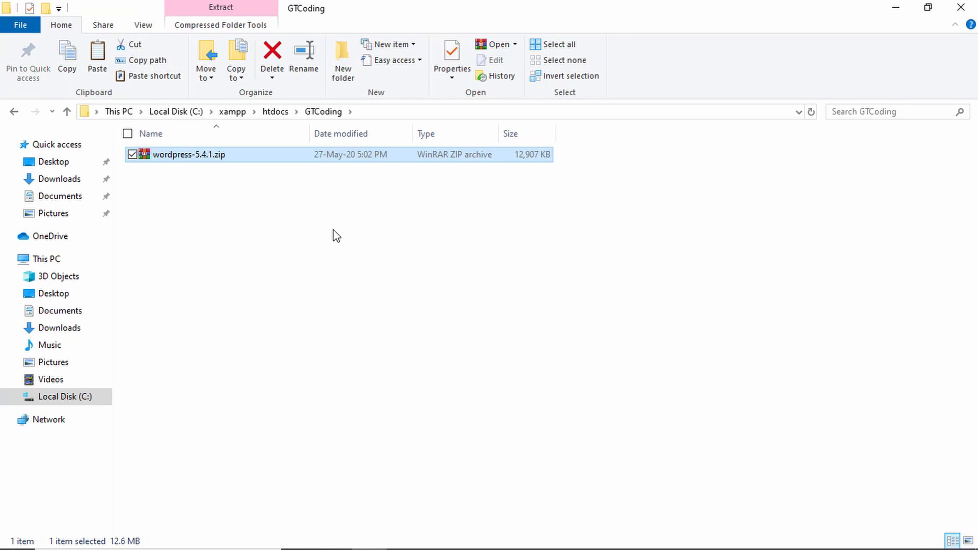
Step: Extract the WordPress zip and move all wordpress folder contents up into GTCoding
right_click(263, 160)
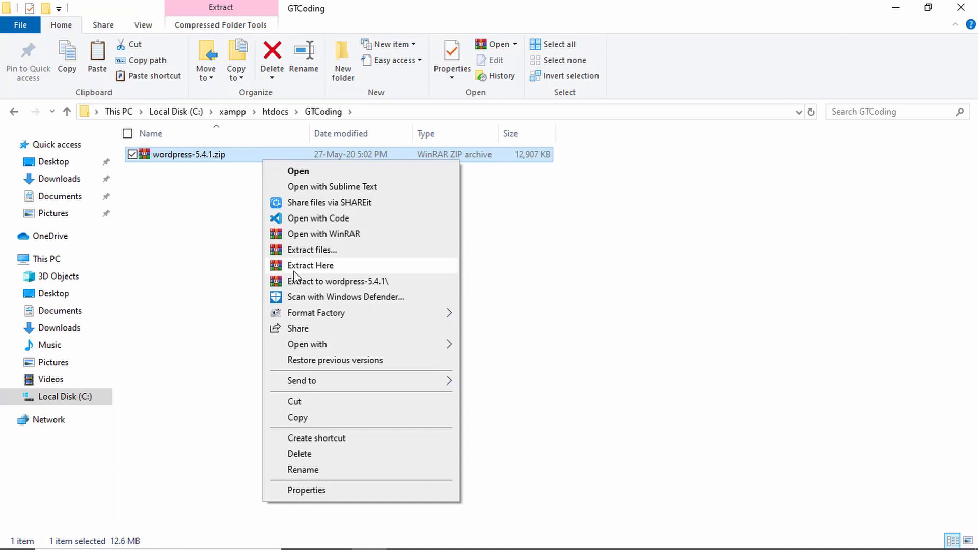
click(340, 269)
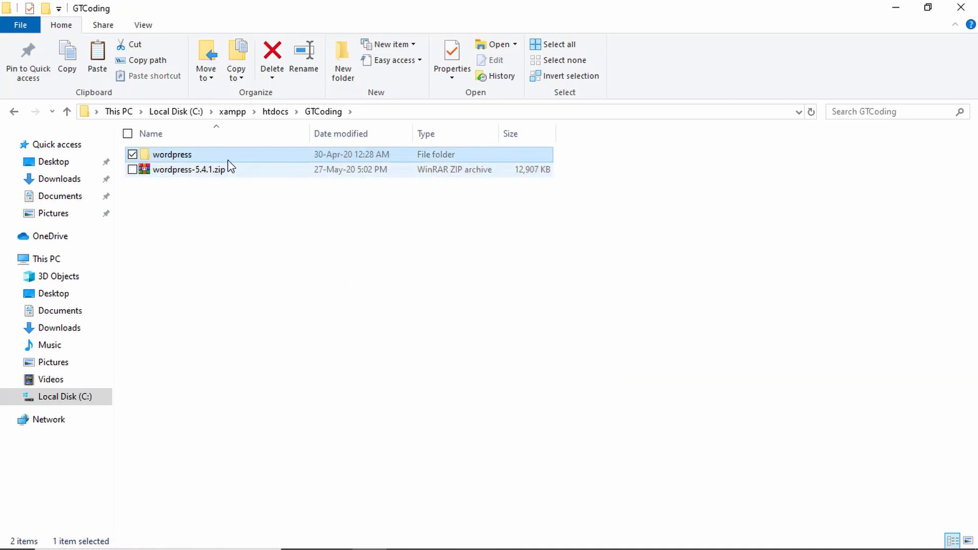
double_click(234, 157)
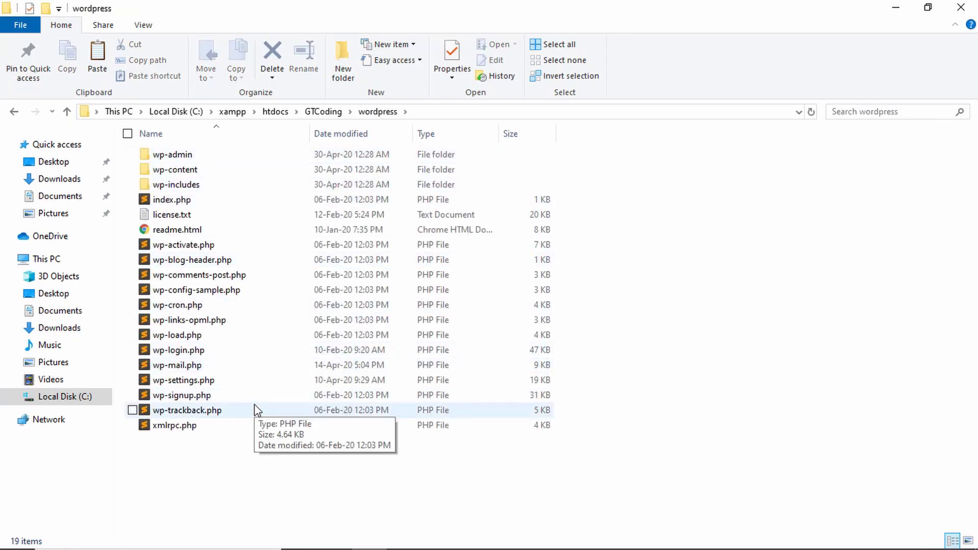
key(ctrl+a)
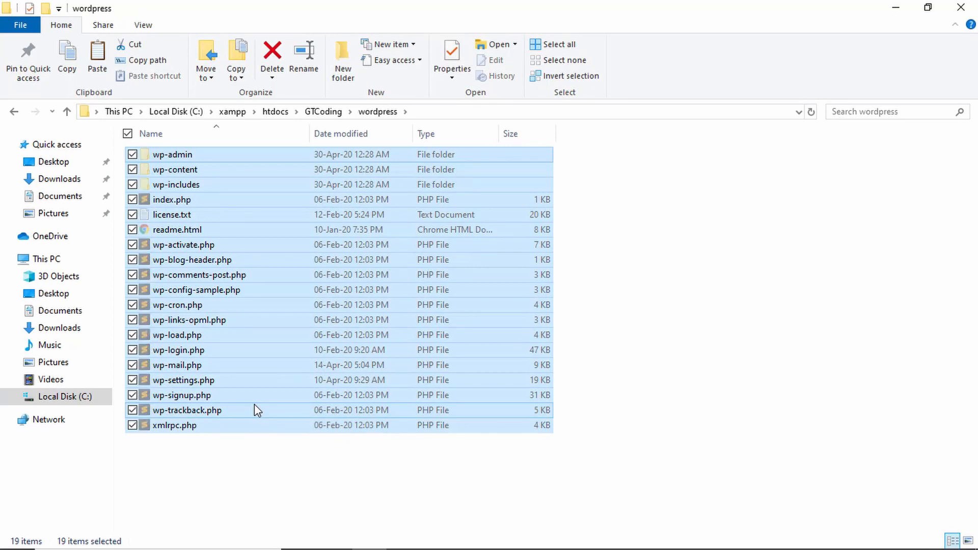
click(323, 112)
click(431, 317)
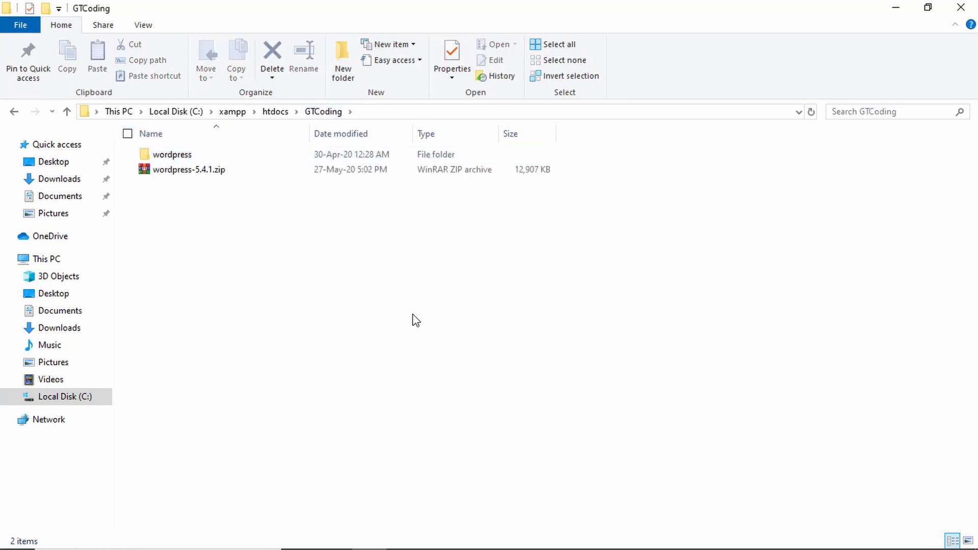
key(ctrl+v)
Step: Permanently delete the empty wordpress folder and the wordpress-5.4.1.zip archive
click(549, 278)
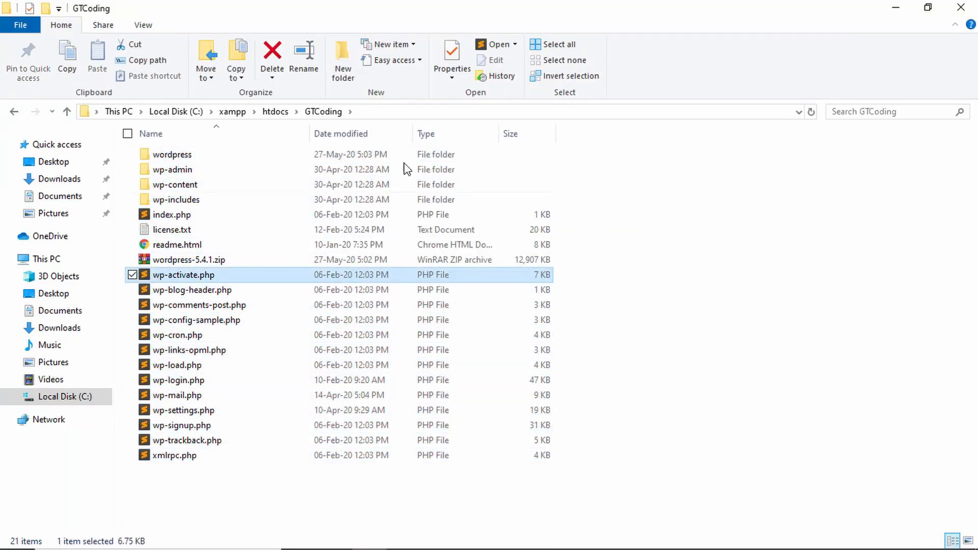
click(380, 153)
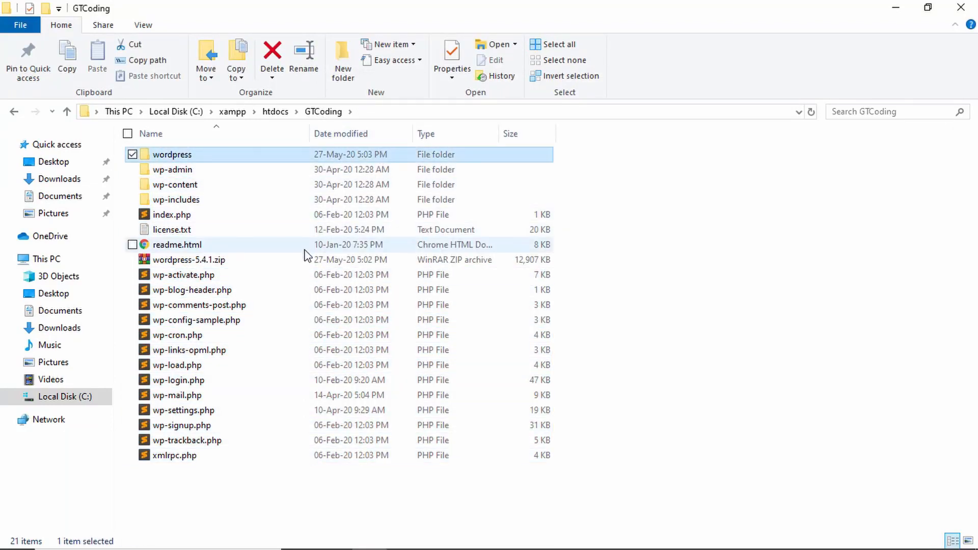
ctrl+click(325, 261)
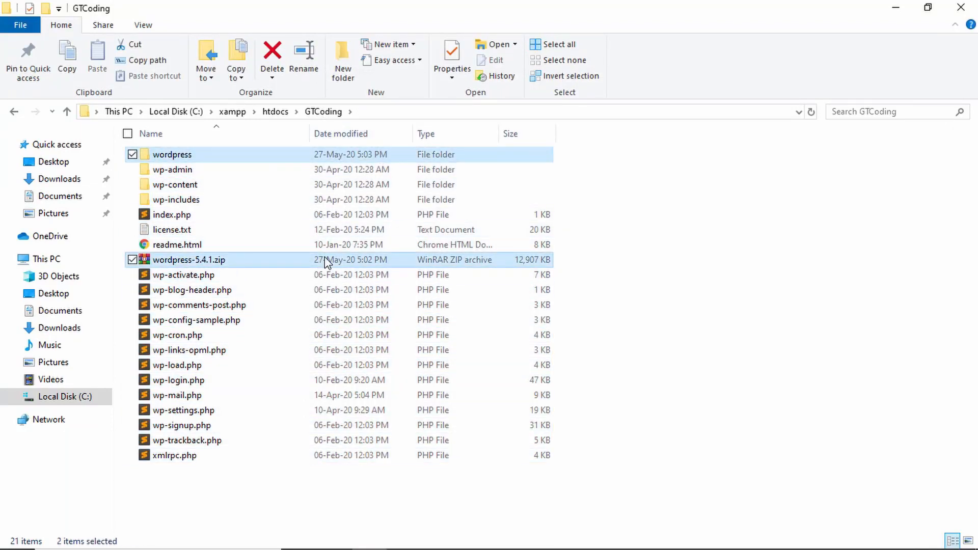
key(shift+Delete)
key(Return)
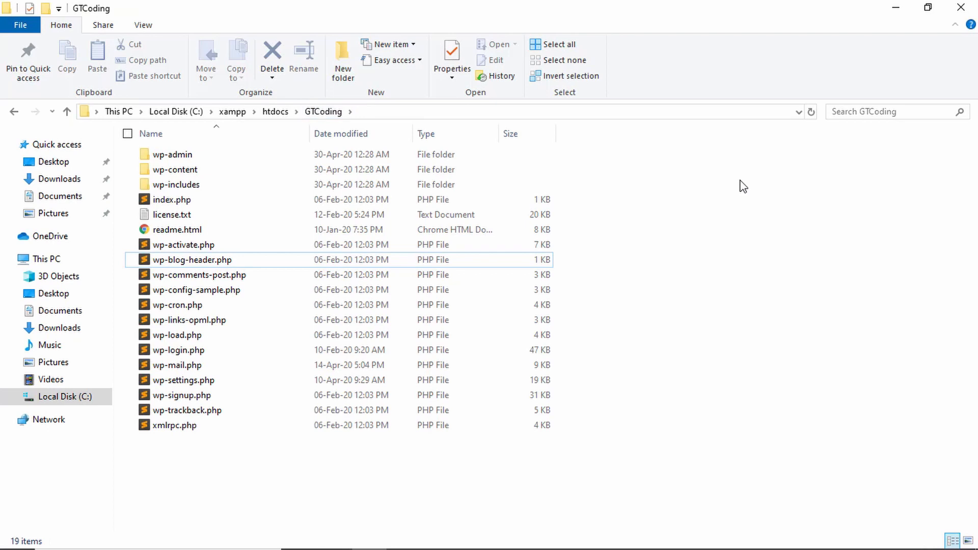
Step: Create an empty database named gtcodingdb in phpMyAdmin
key(alt+Tab)
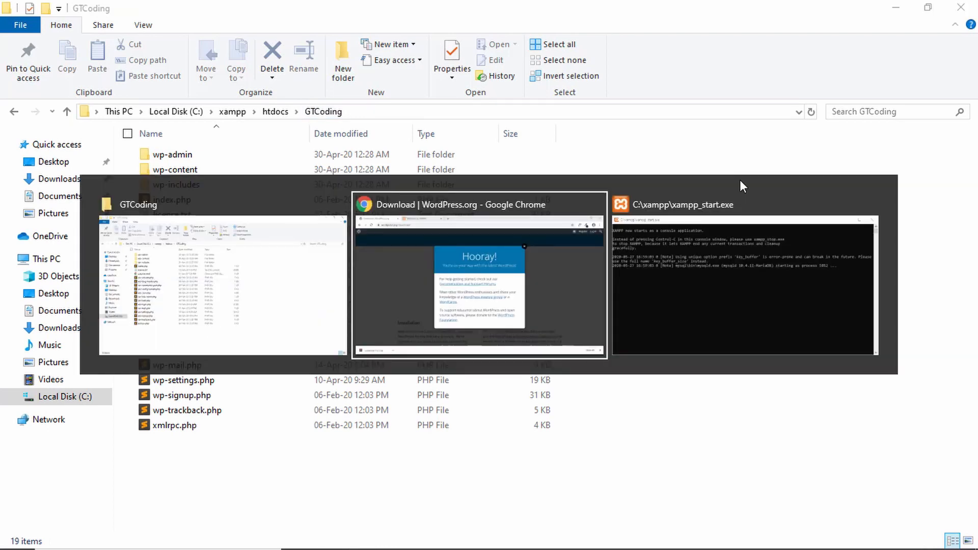
click(277, 12)
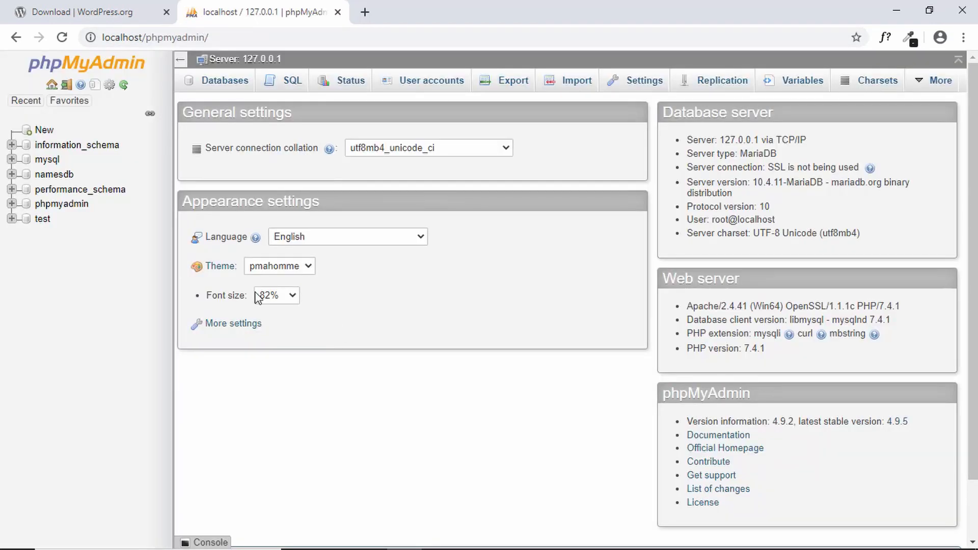
click(44, 132)
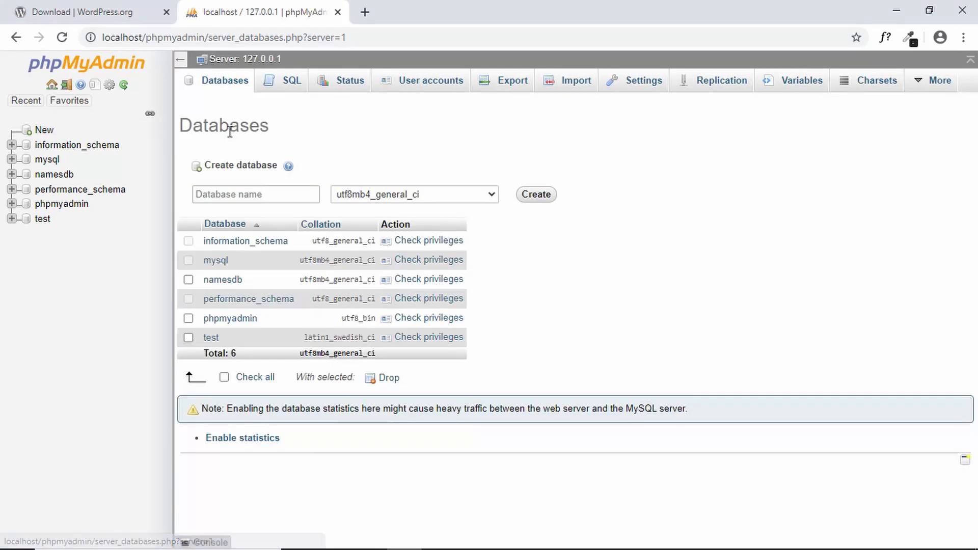
click(275, 193)
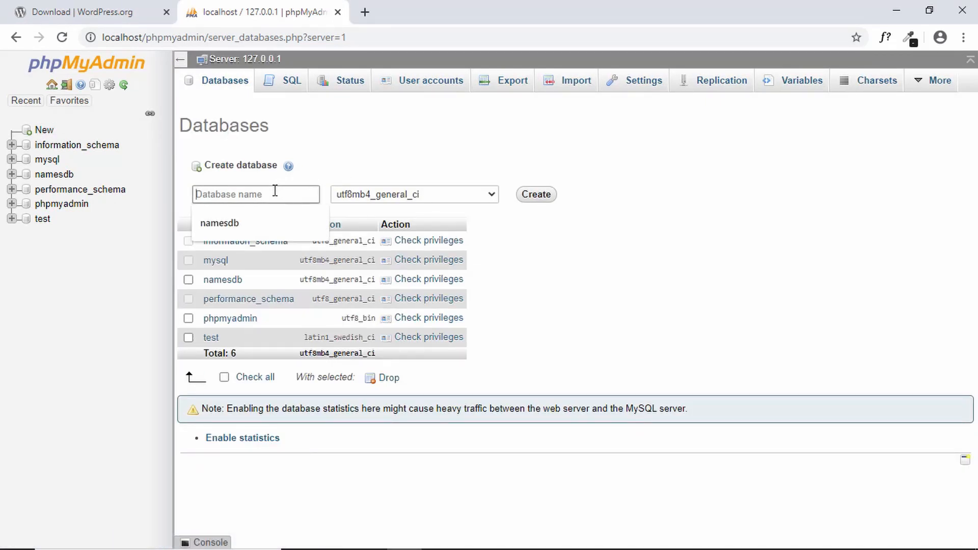
text(gtcodingdb)
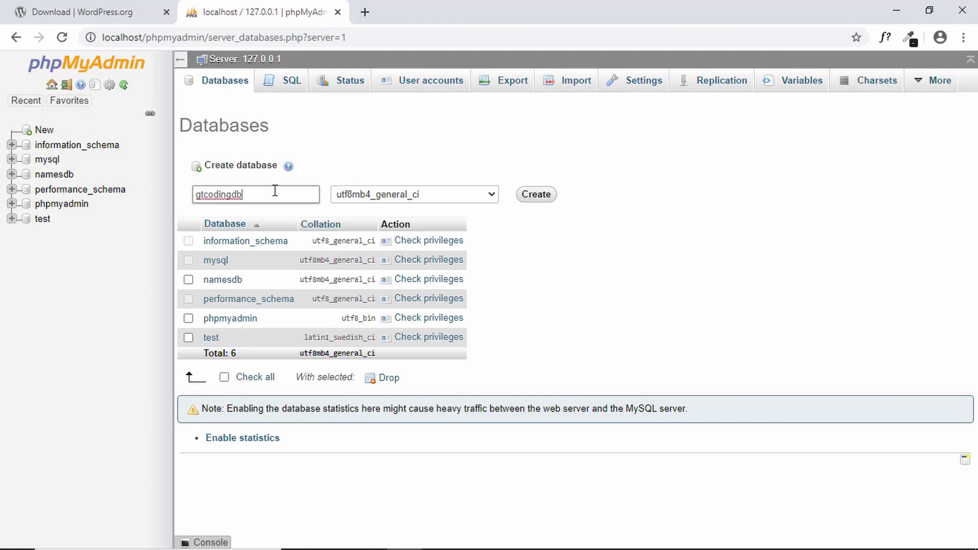
click(523, 197)
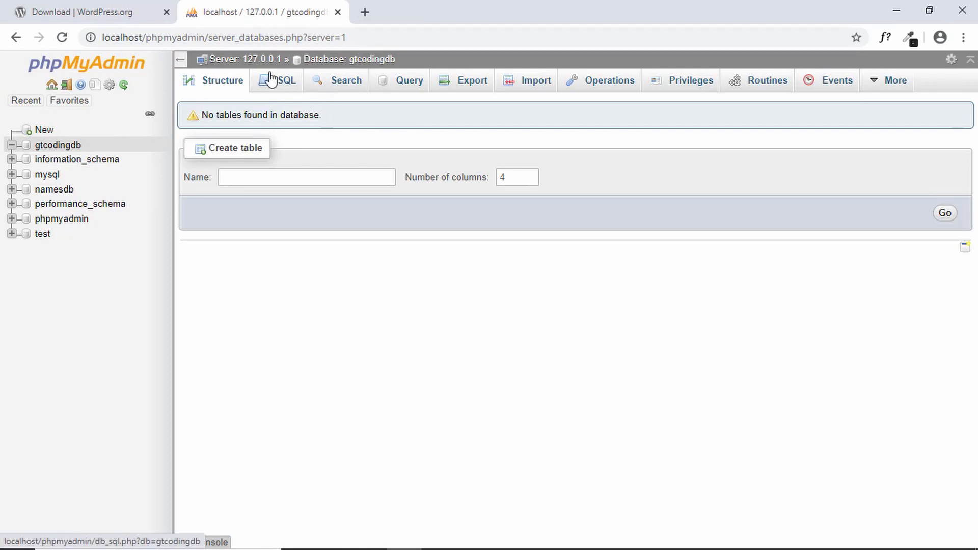
click(117, 10)
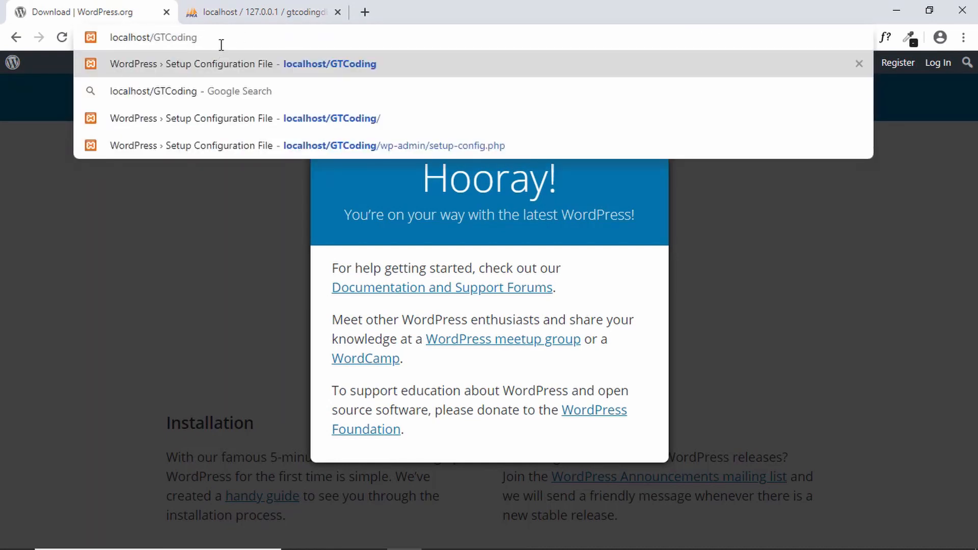
Step: Load localhost/GTCoding and continue the setup in English (United States)
key(Return)
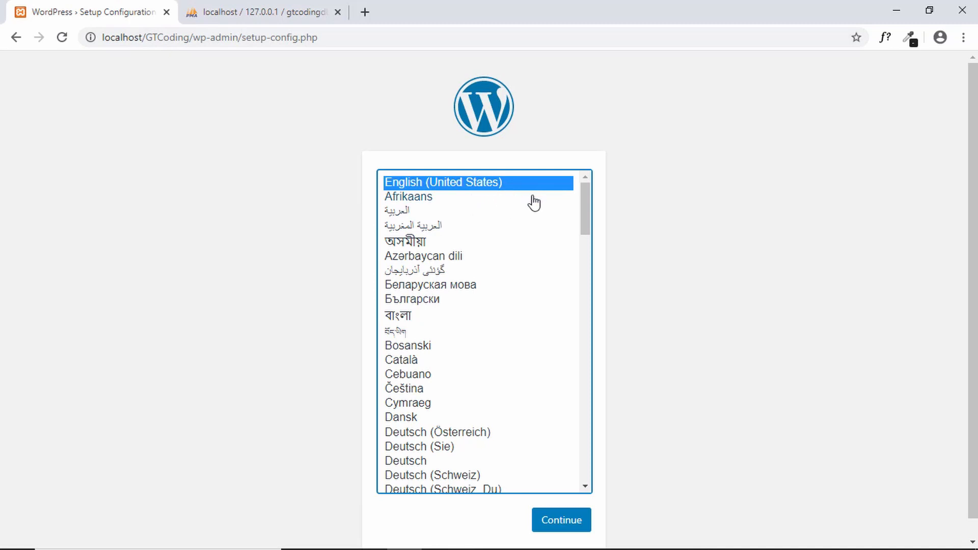
click(562, 524)
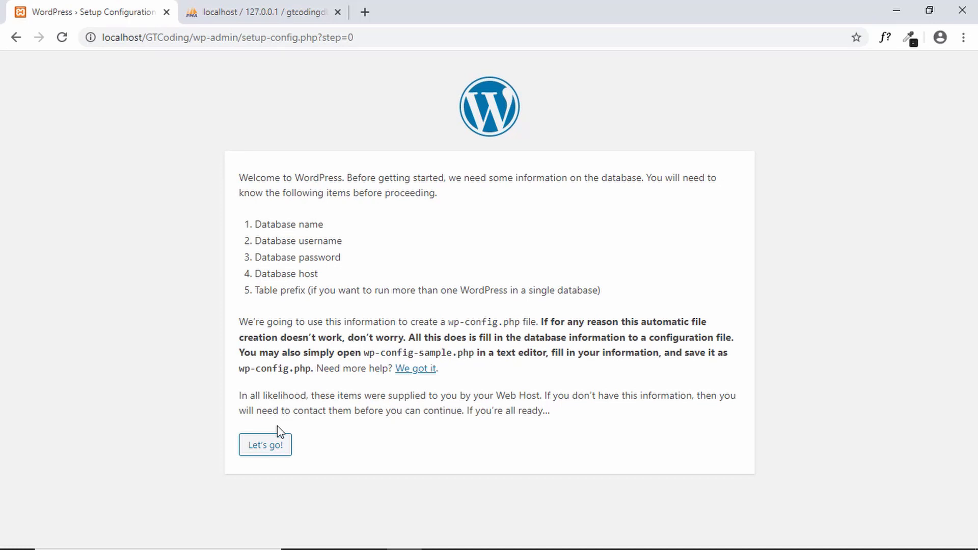
Step: Submit database gtcodingdb, user root, empty password, host localhost and prefix wp_
click(265, 447)
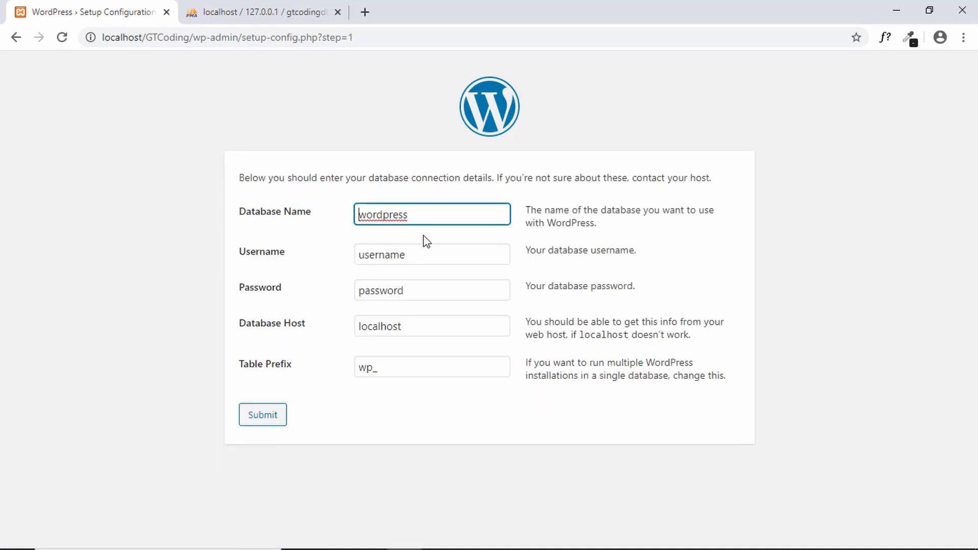
double_click(437, 216)
text(gtcodingdb)
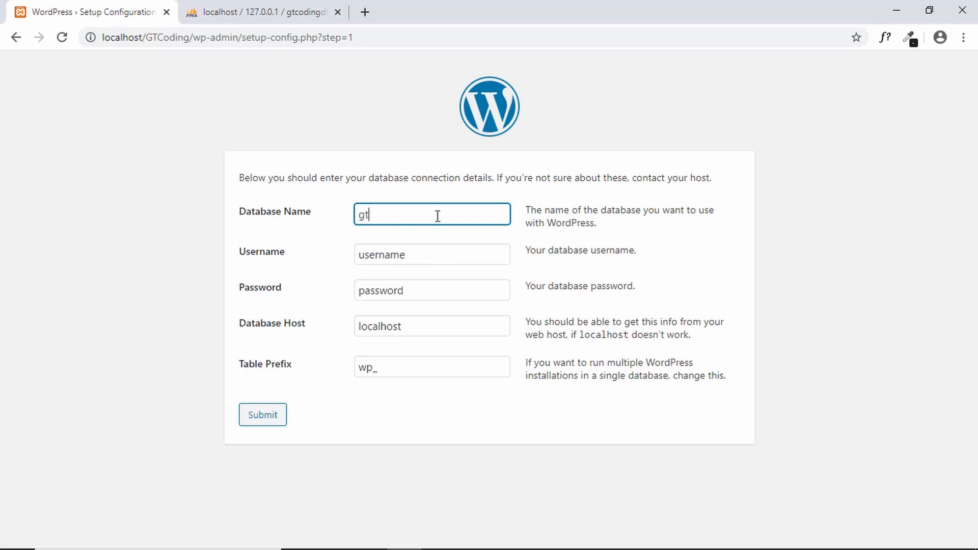
key(ctrl+a)
double_click(433, 255)
text(root)
key(Tab)
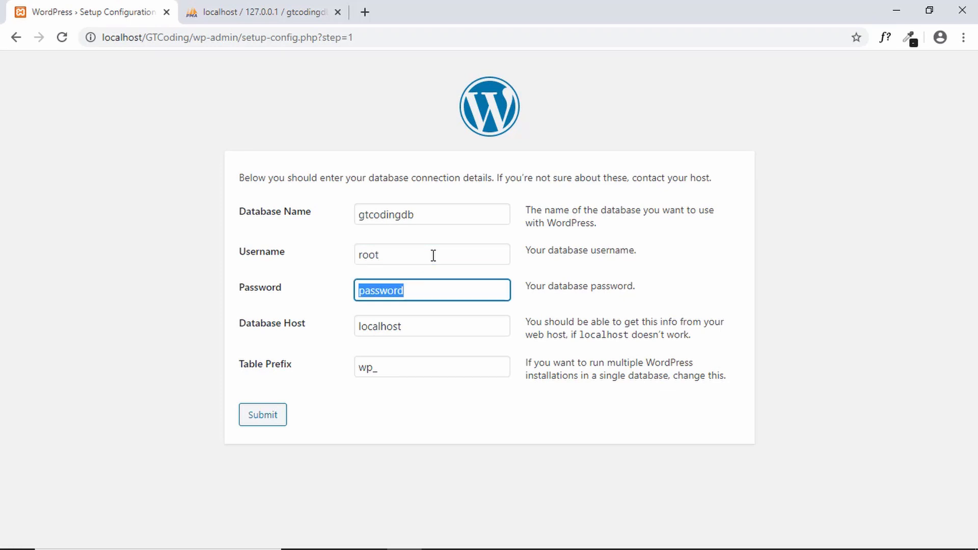
key(BackSpace)
click(425, 329)
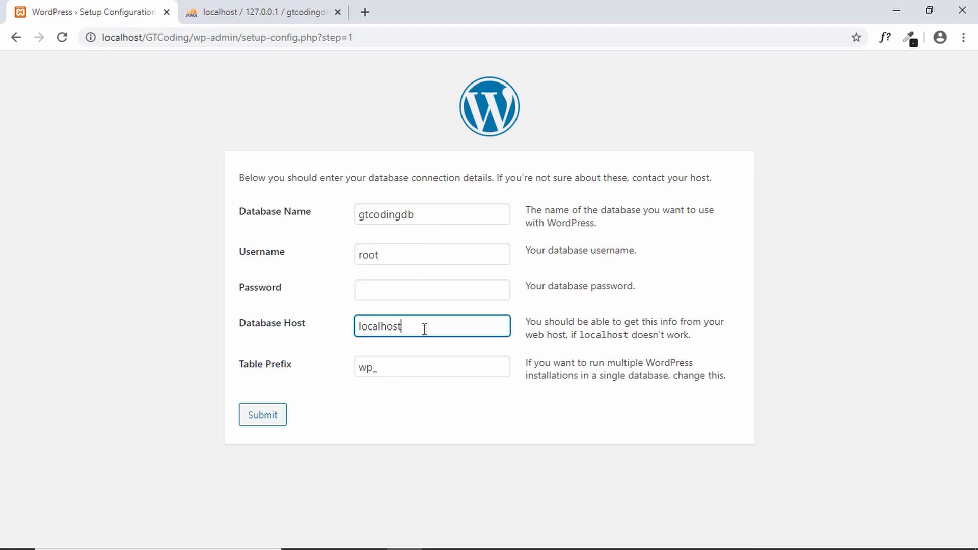
click(410, 371)
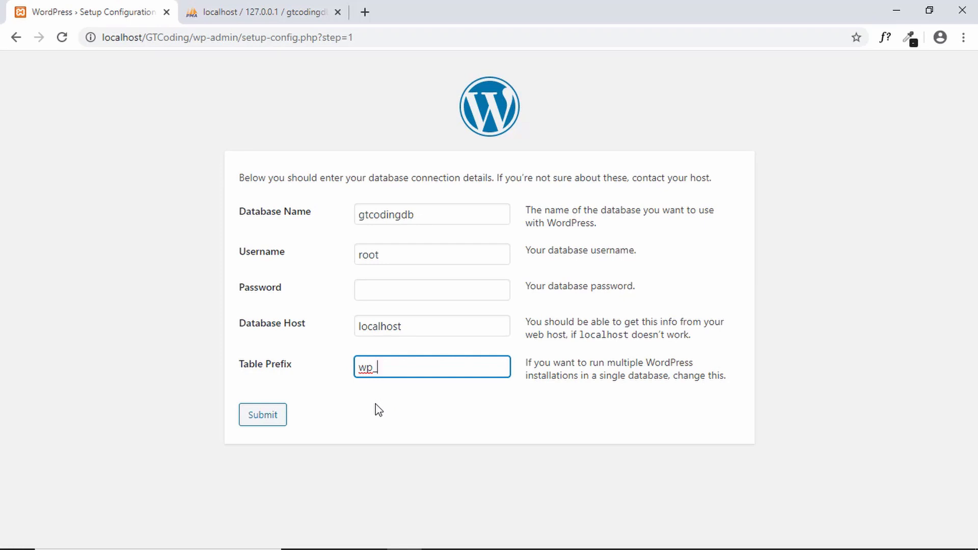
click(263, 415)
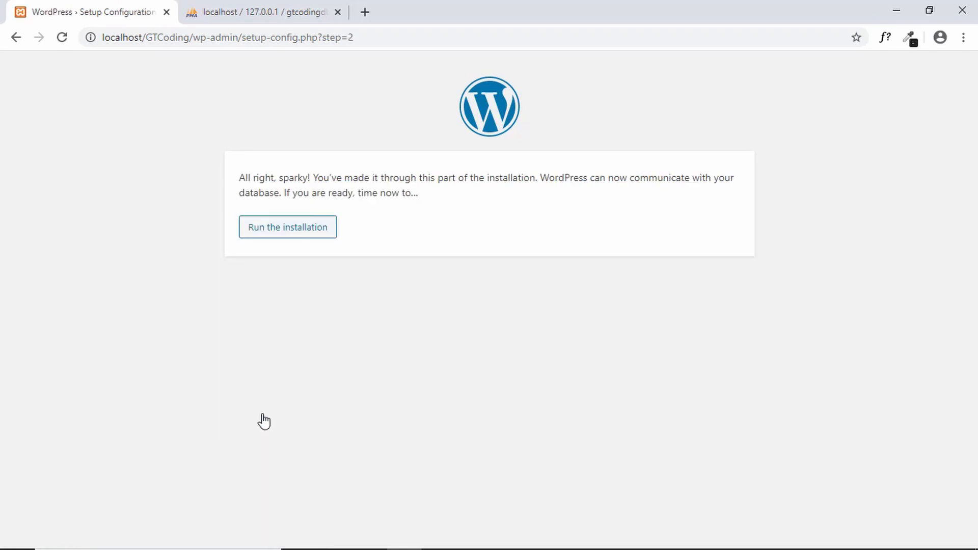
Step: Start the installation and enter the site title GTCoding and the username admin
click(297, 234)
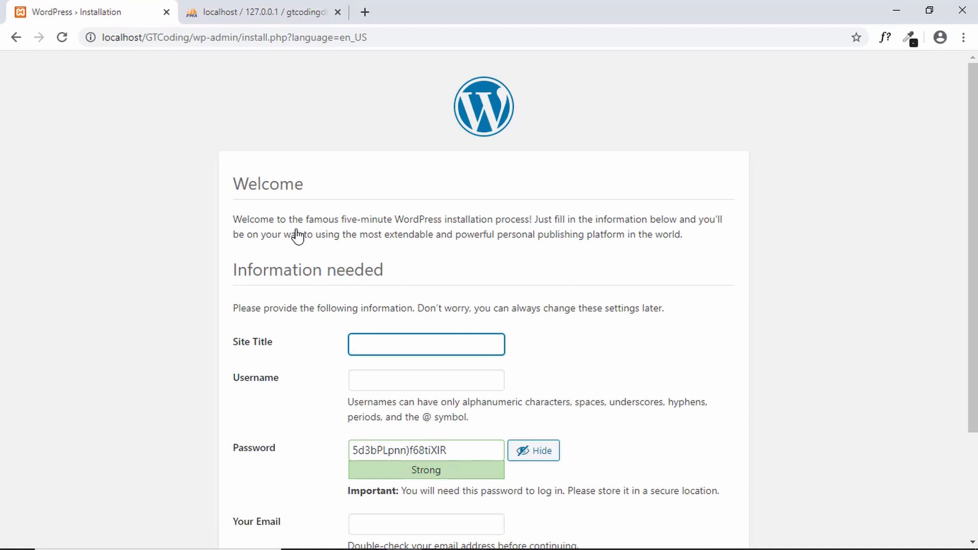
scroll(297, 245, down, 2)
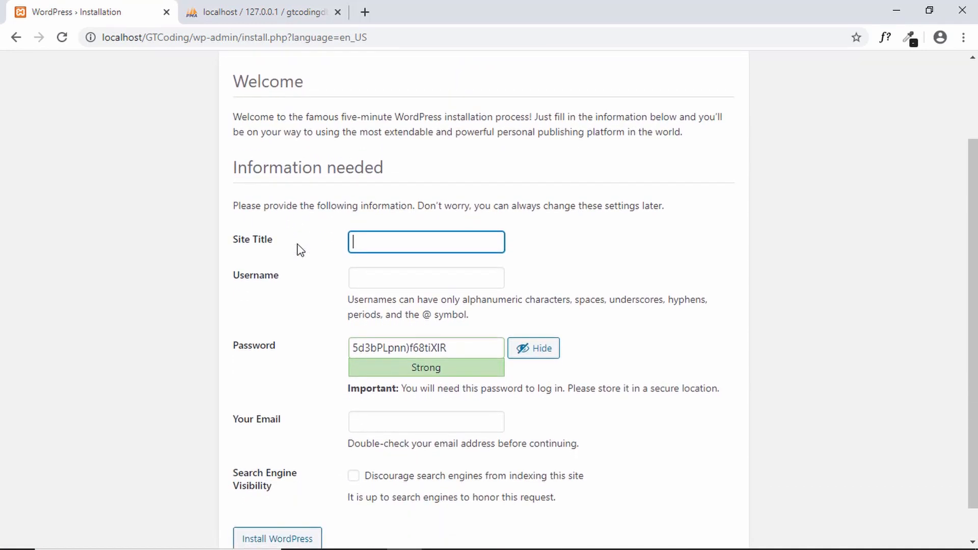
scroll(300, 249, down, 1)
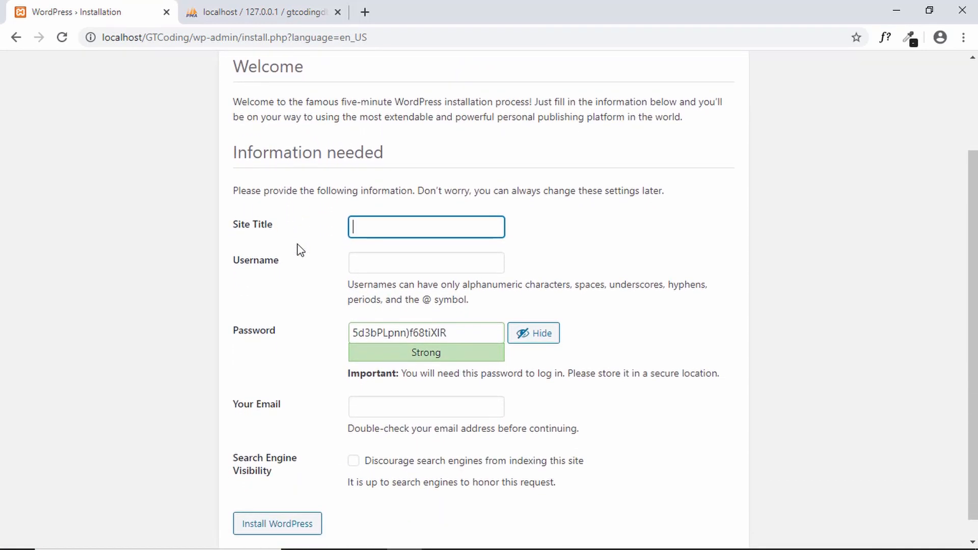
text(GTCoding)
click(375, 265)
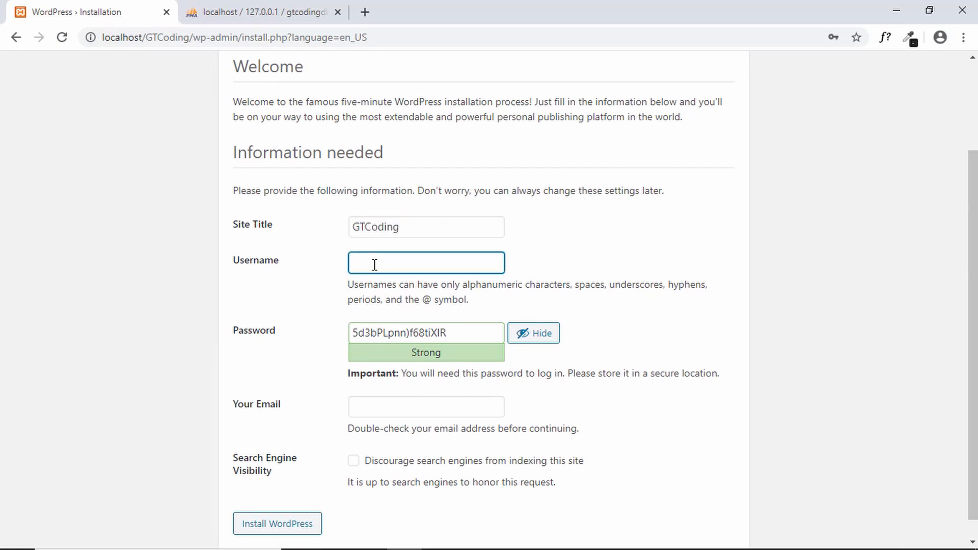
text(admin)
scroll(375, 264, down, 1)
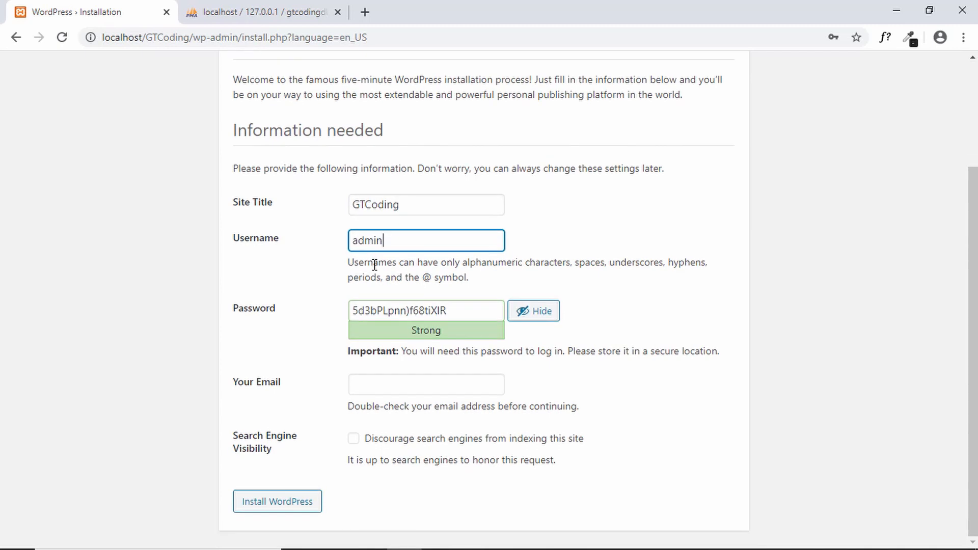
Step: Replace the suggested password with a custom admin password
click(469, 314)
key(ctrl+a)
key(BackSpace)
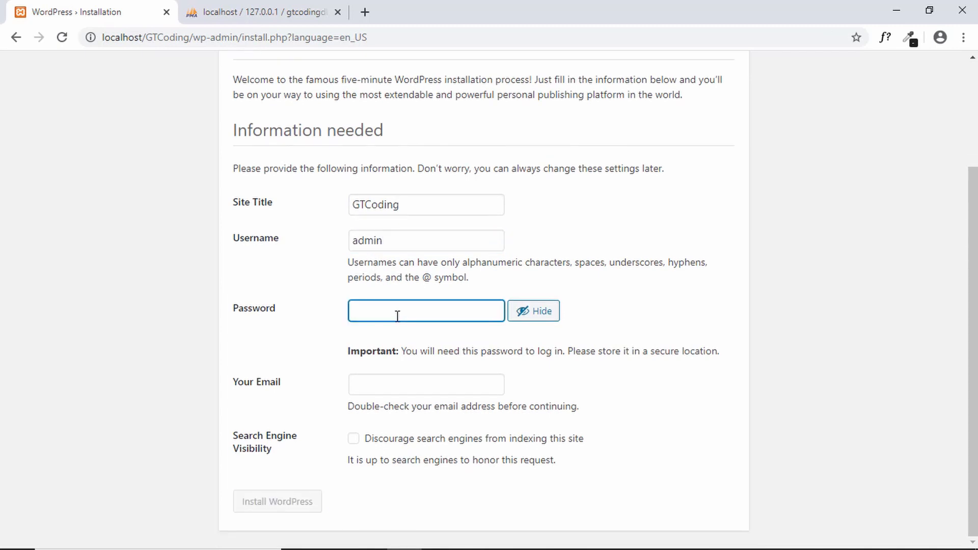
text(GT)
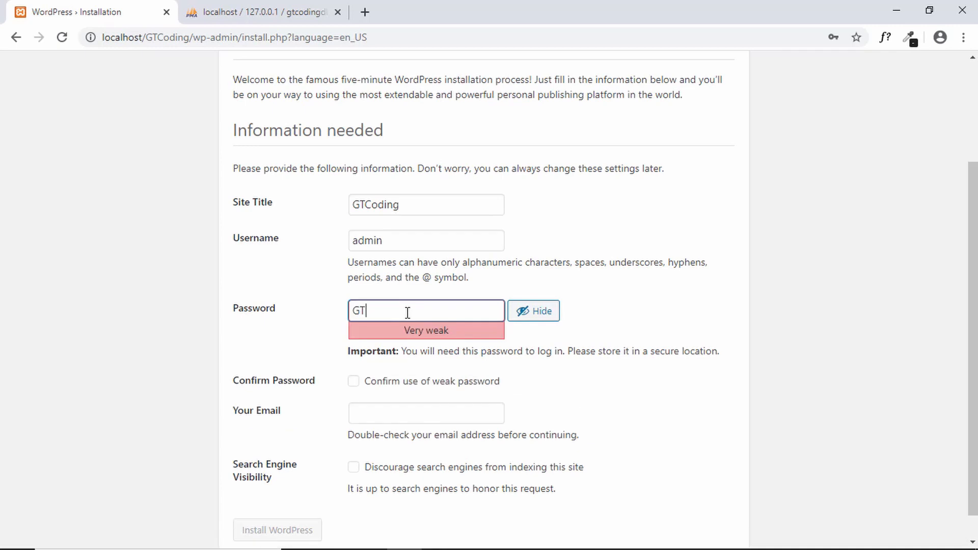
text(CodingAdmin@123)
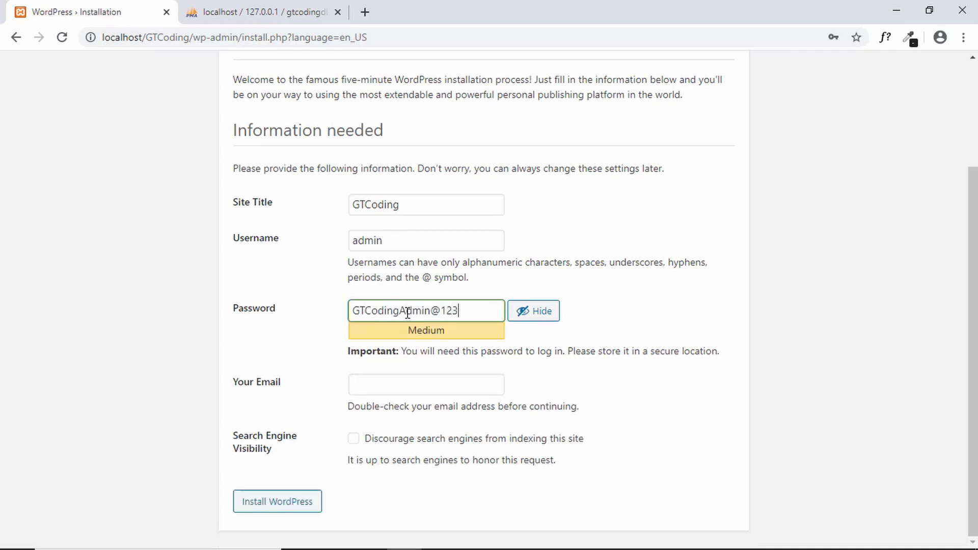
click(438, 352)
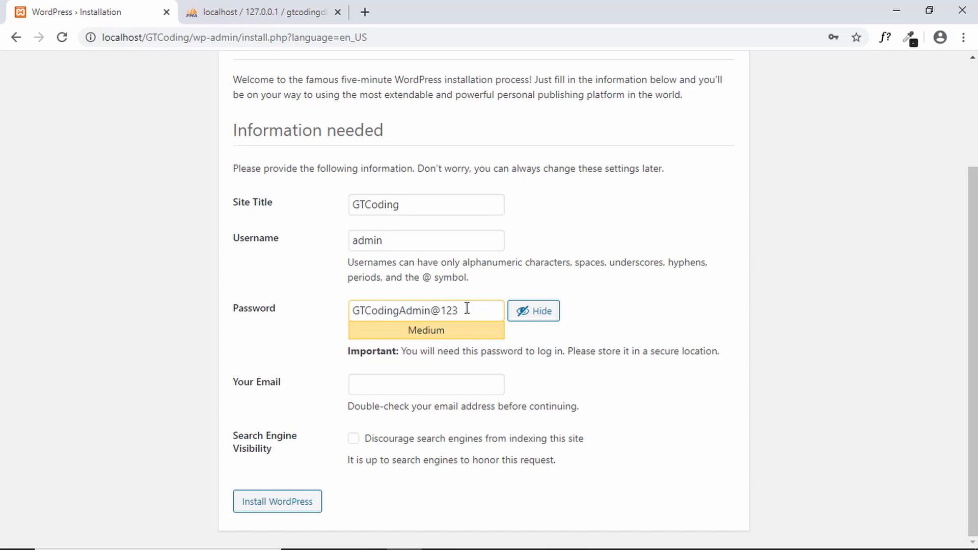
drag(466, 309, 367, 319)
click(457, 337)
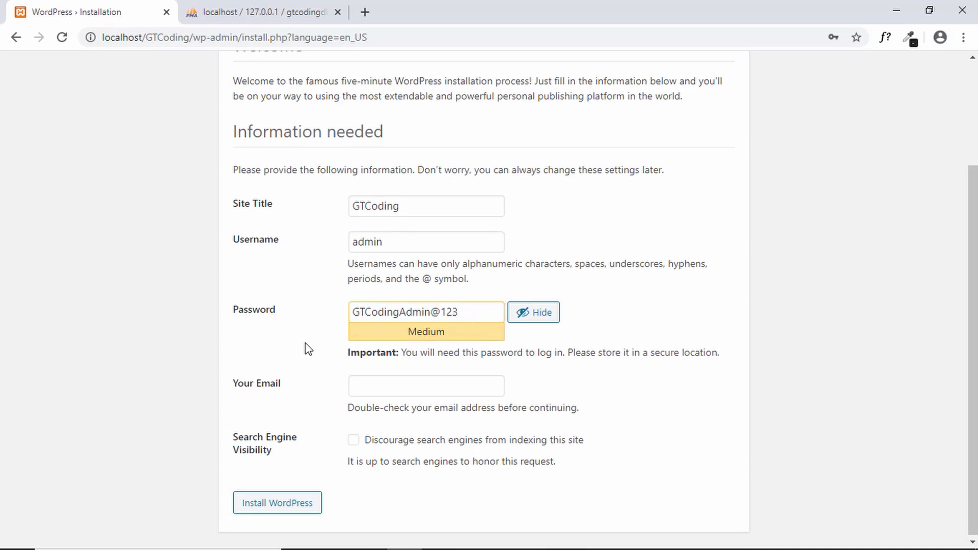
Step: Enter the admin e-mail address and install WordPress
scroll(307, 344, down, 1)
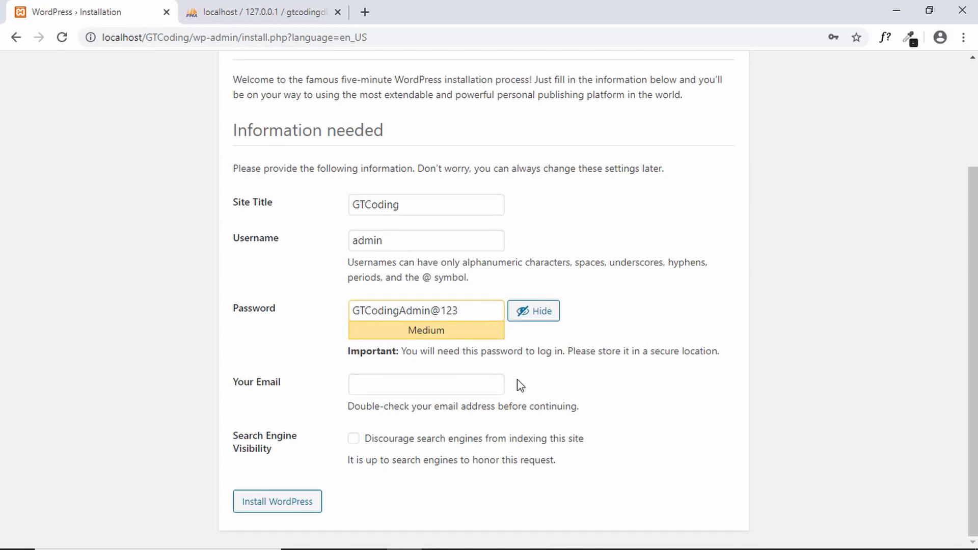
click(480, 384)
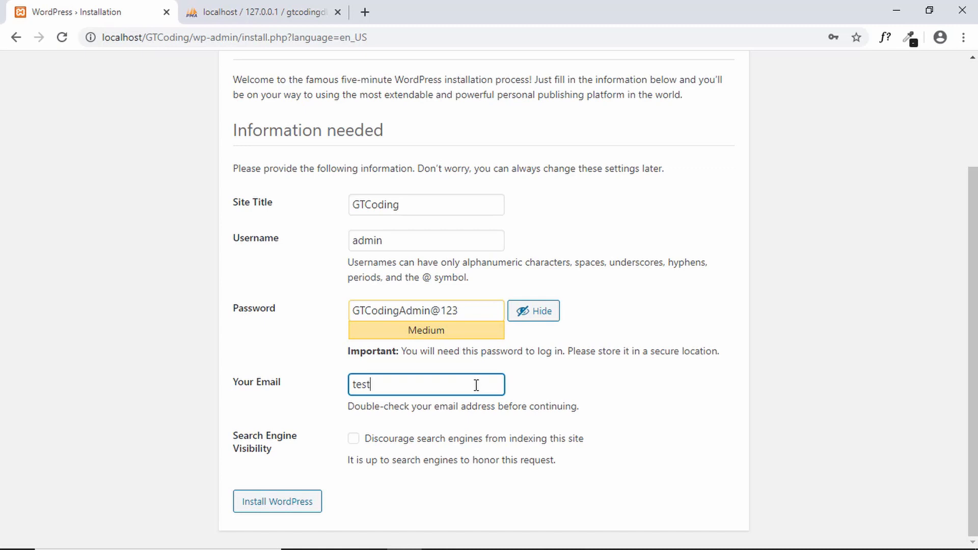
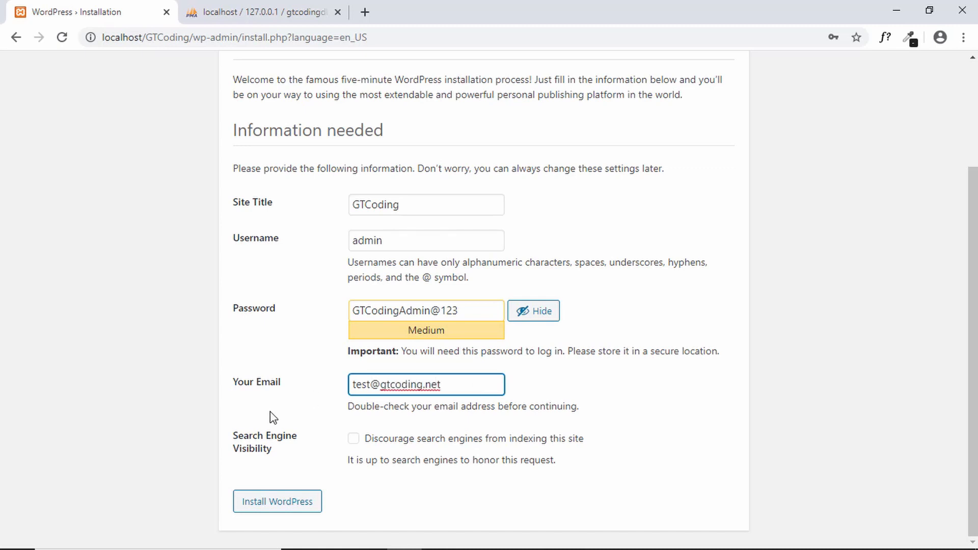
click(282, 504)
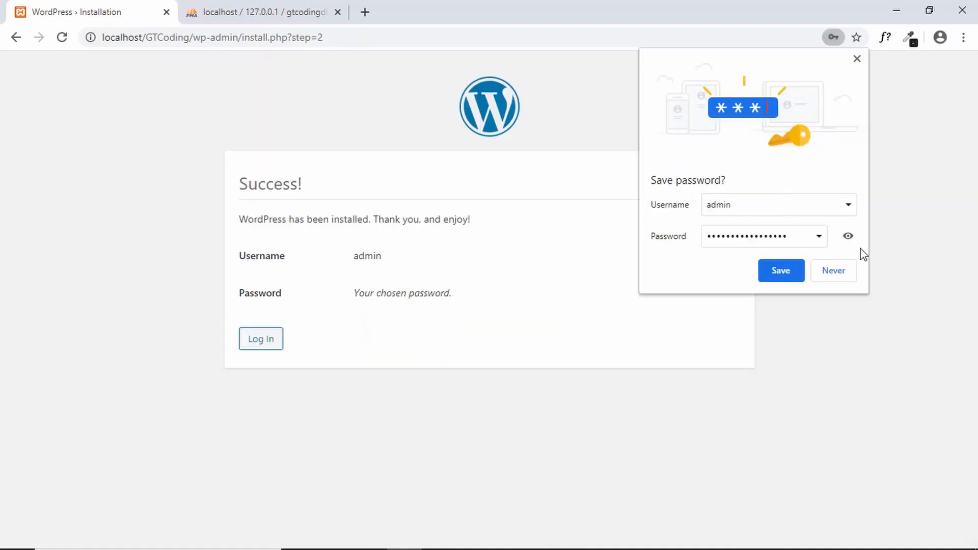
Step: Decline the browser's save-password offer, then log in as admin with the account password
click(846, 275)
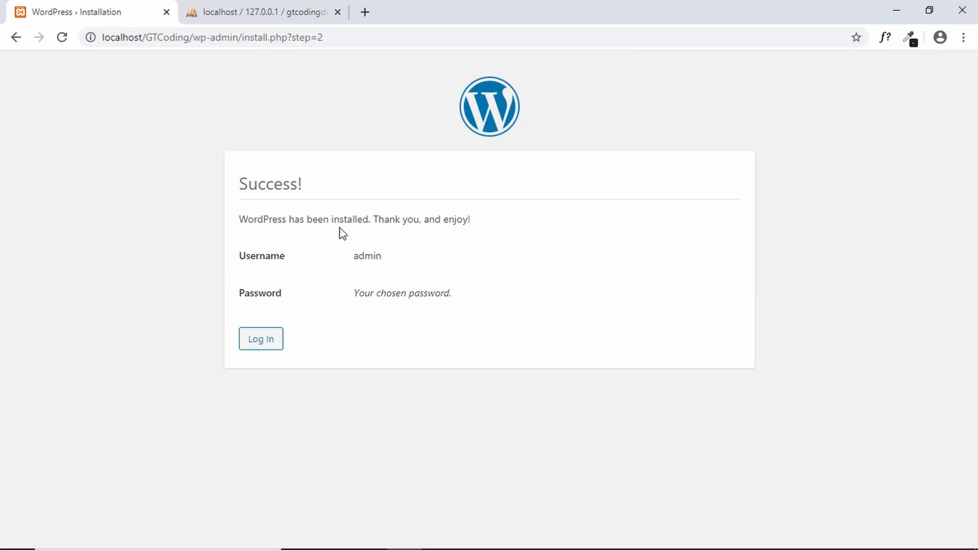
click(261, 345)
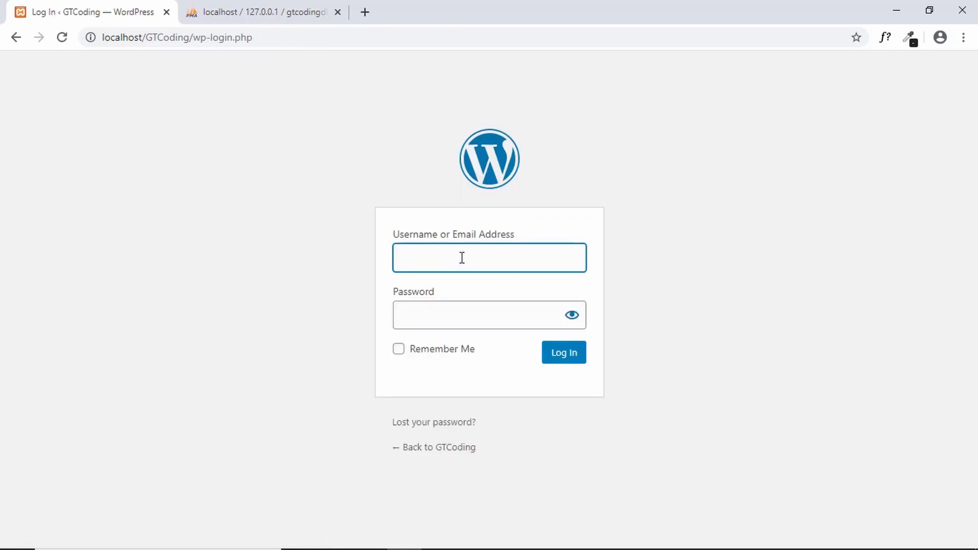
text(admin)
key(Tab)
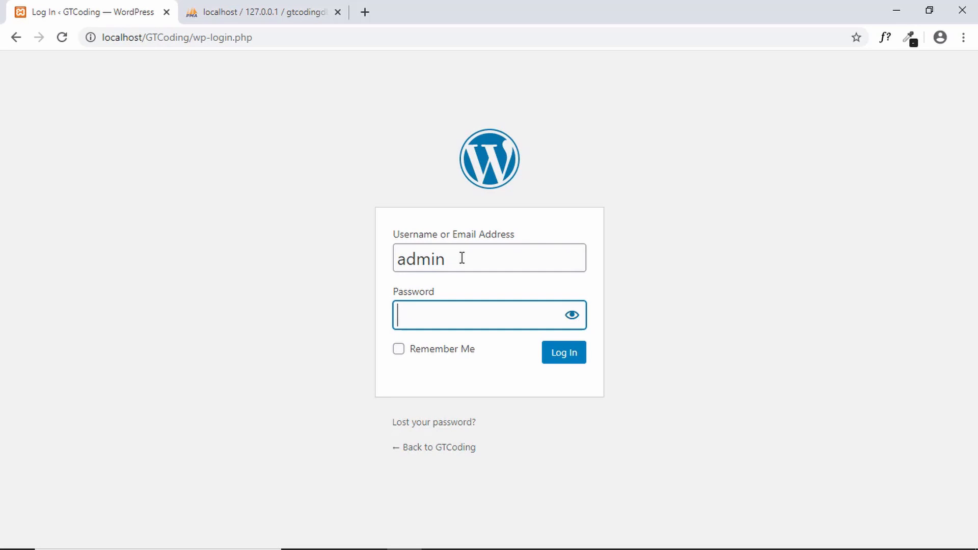
text(adm)
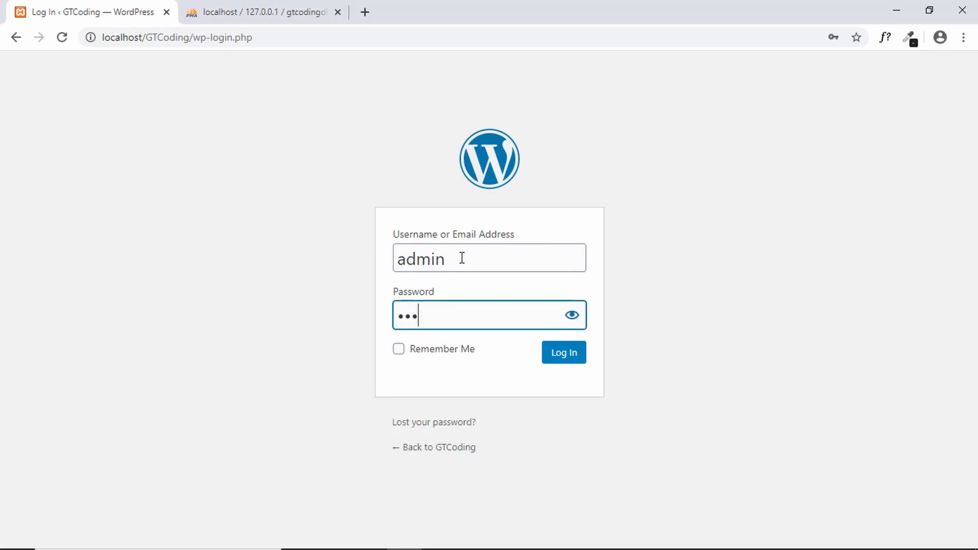
text(*************)
key(Return)
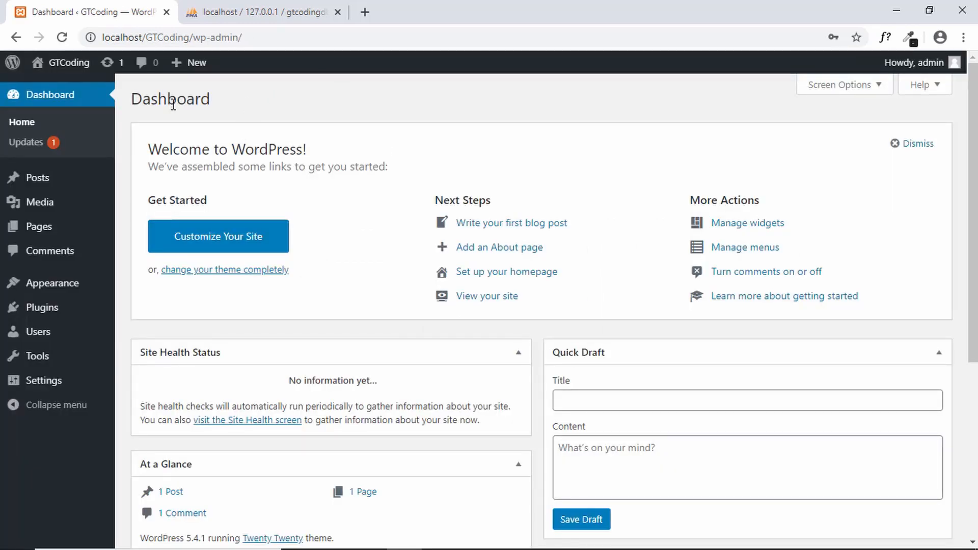
Step: Open the GTCoding front page from Visit Site in a new tab and view the Hello world! post
mouse_move(61, 66)
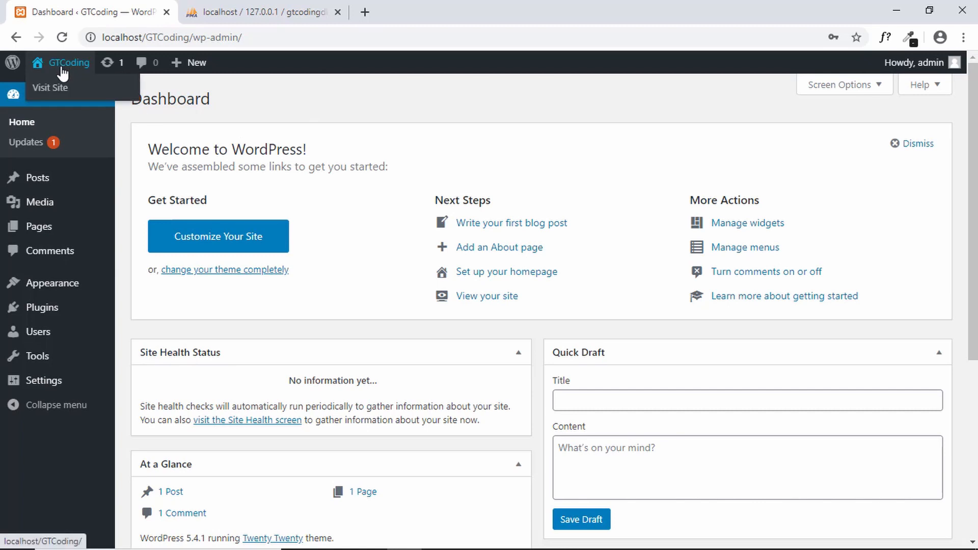
right_click(51, 89)
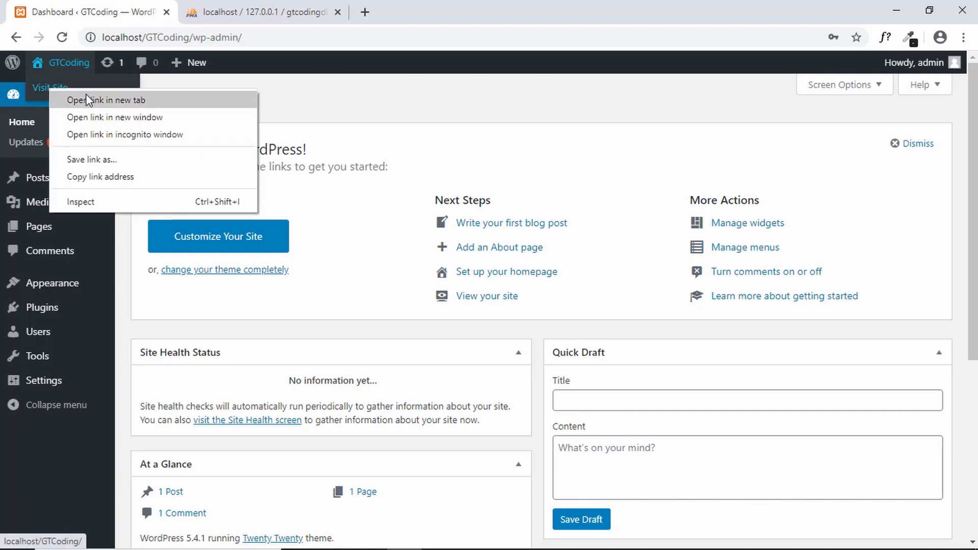
click(82, 99)
click(321, 10)
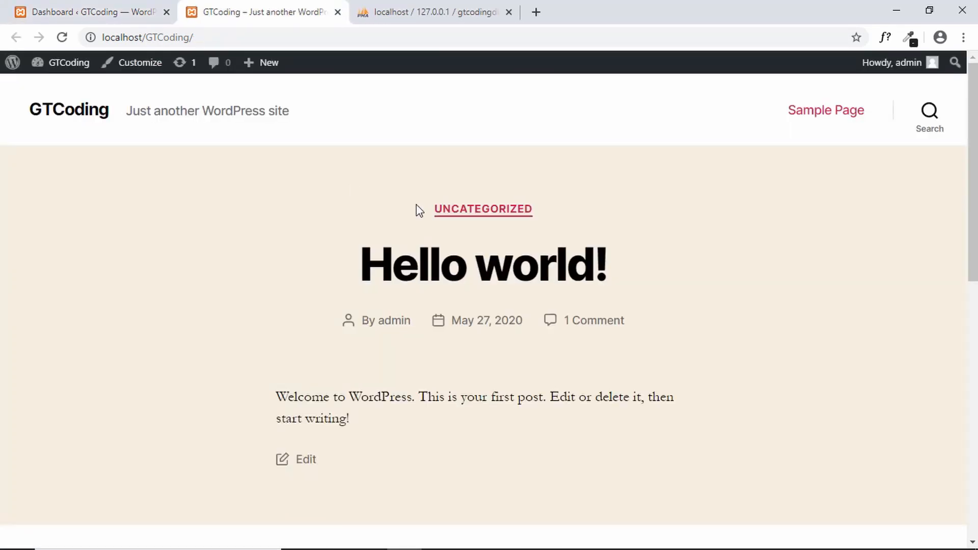
scroll(418, 209, down, 10)
scroll(418, 210, up, 10)
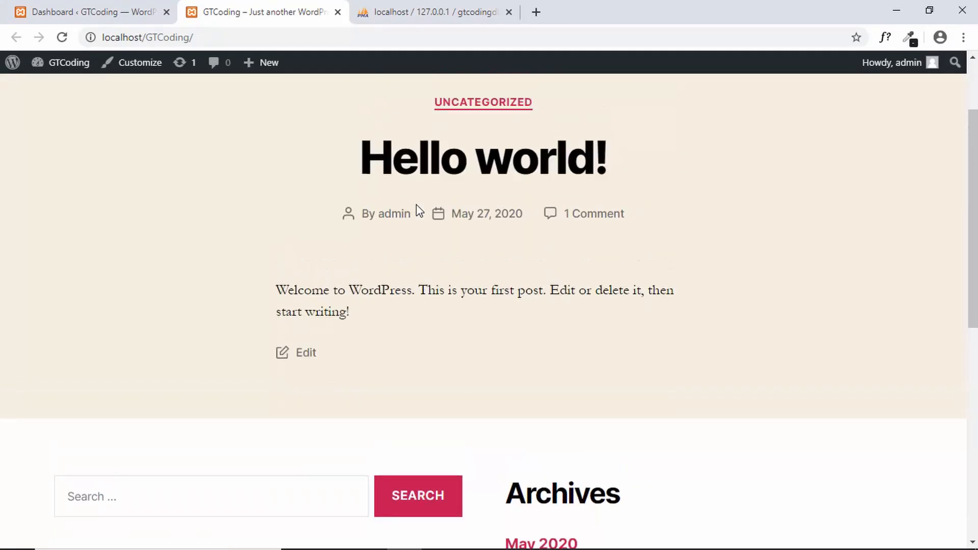